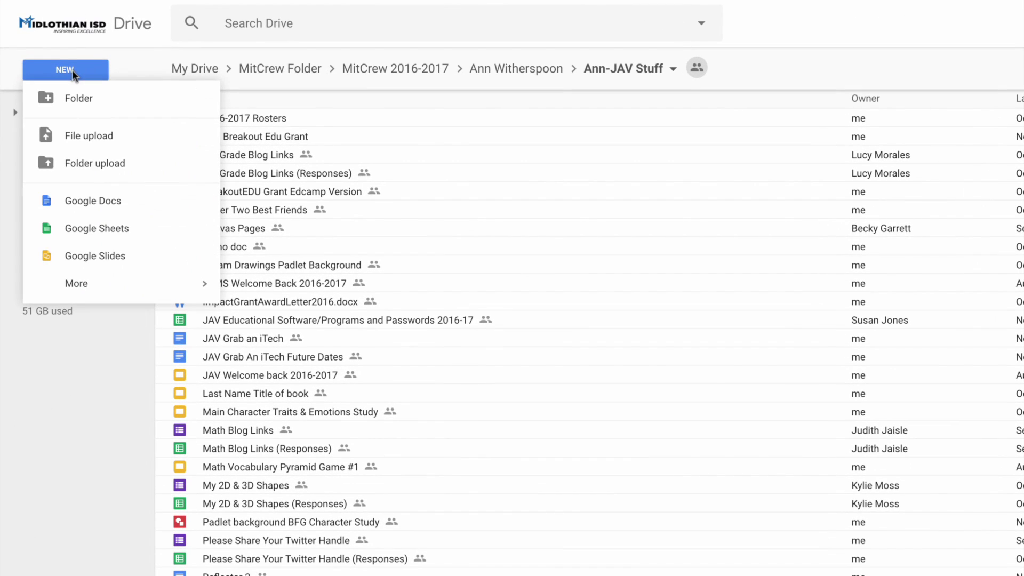
Create a new Google Site in the current Google Drive folder from the New > More menu
{"action": "mouse_move", "coordinate": [82, 278]}
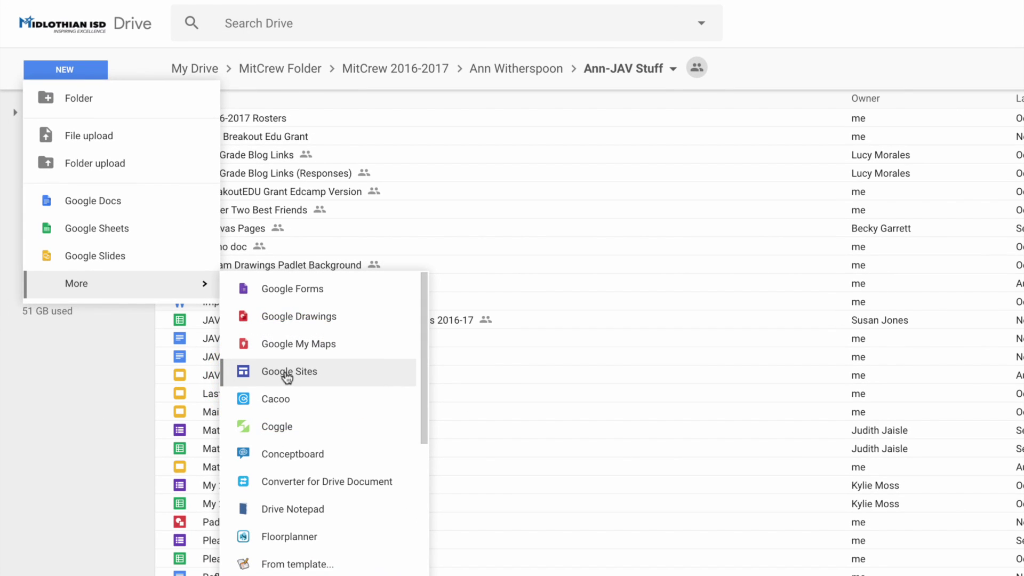
{"action": "left_click", "coordinate": [288, 374]}
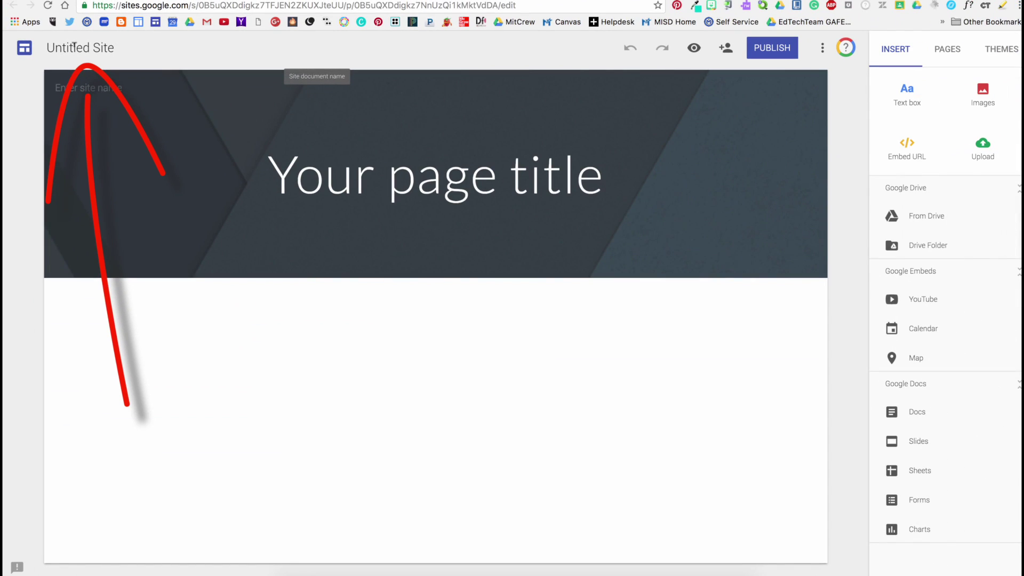
Name the site 'The Biography of...' and replace the placeholder page title with 'Abraham Lincoln'
{"action": "left_click", "coordinate": [73, 47]}
{"action": "type", "text": "The Biography"}
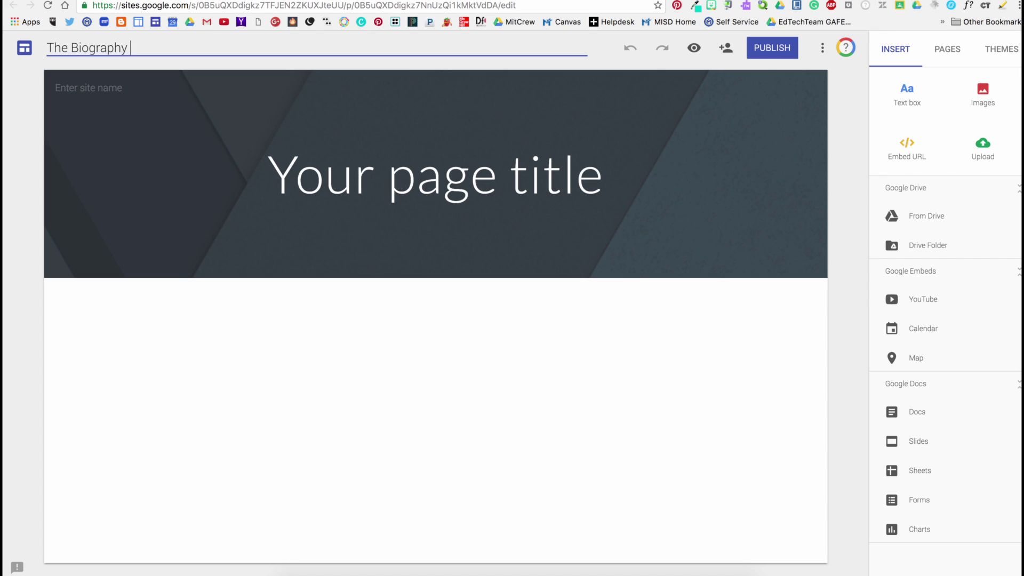
{"action": "type", "text": " of..."}
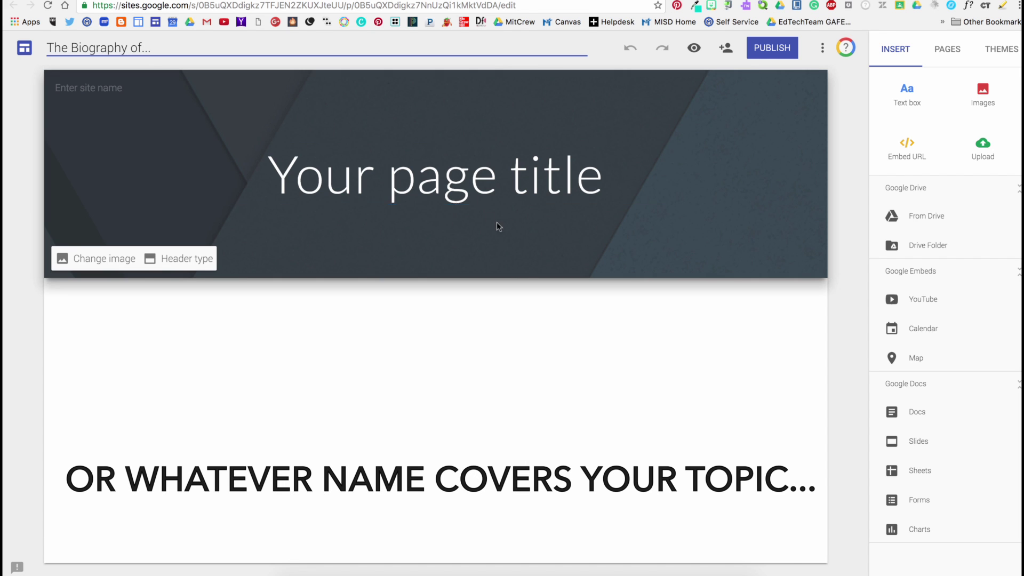
{"action": "left_click", "coordinate": [417, 176]}
{"action": "triple_click", "coordinate": [325, 174]}
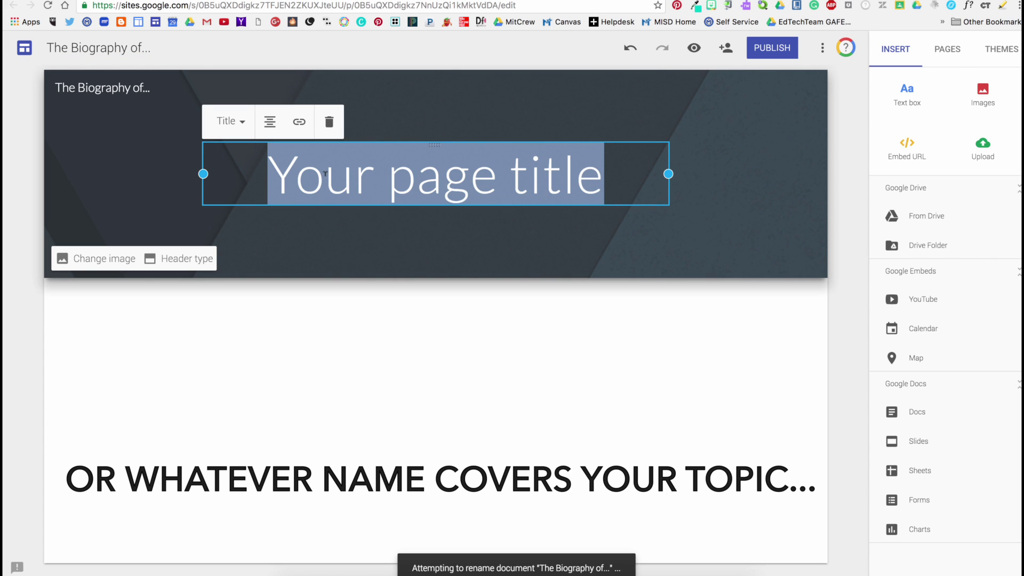
{"action": "type", "text": "Ab"}
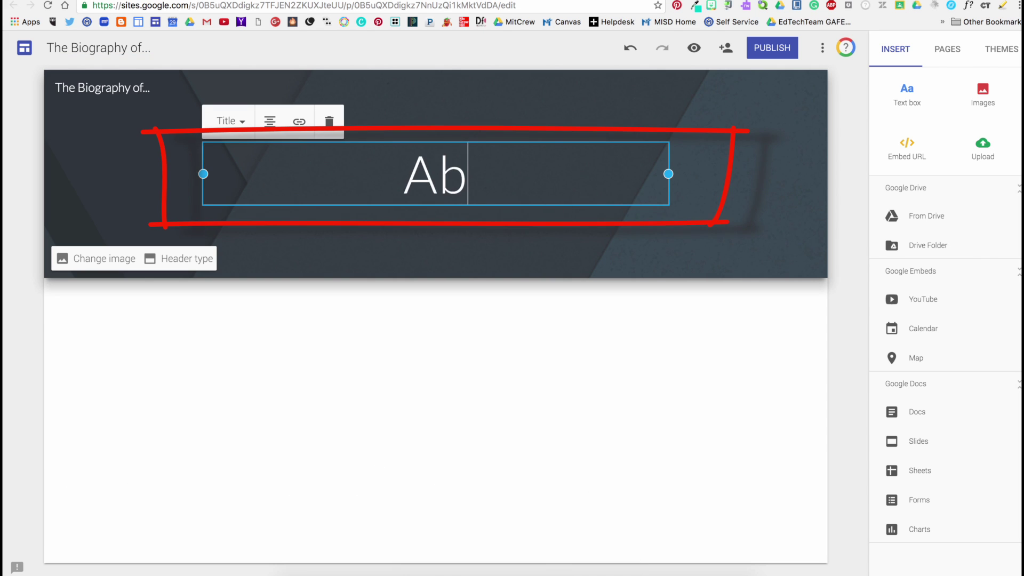
{"action": "type", "text": "rahm"}
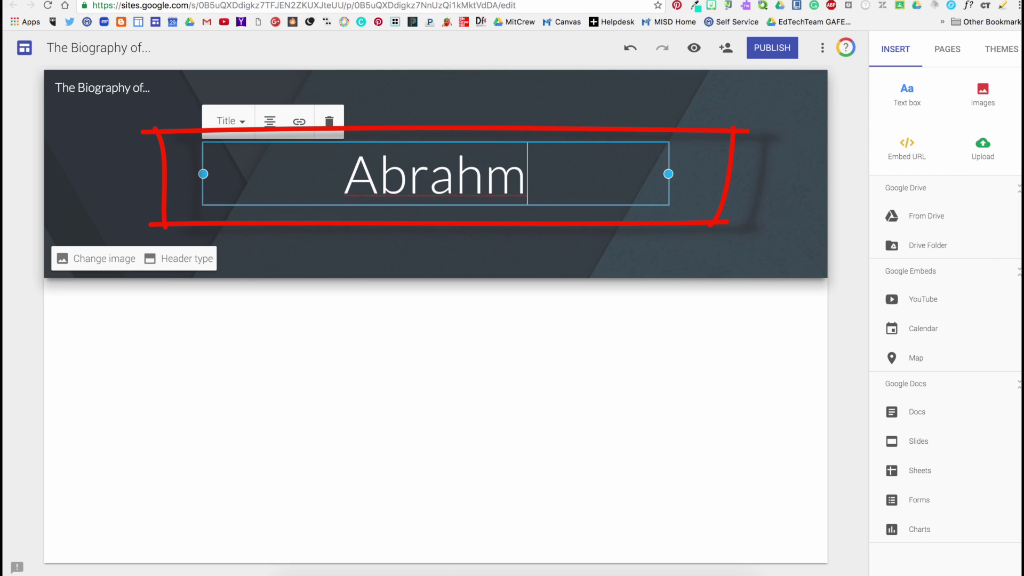
{"action": "key", "text": "BackSpace"}
{"action": "type", "text": "am Lin"}
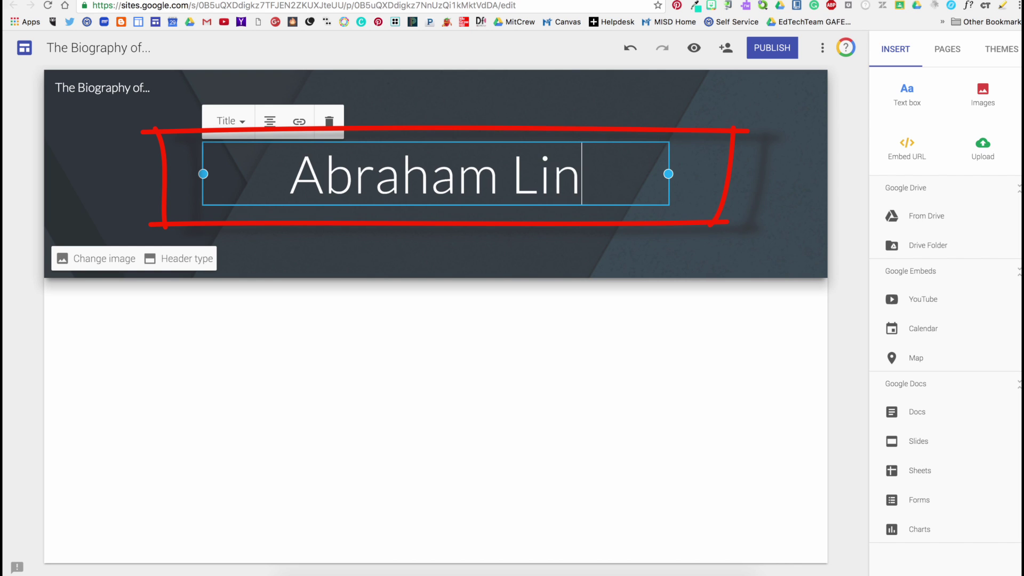
{"action": "type", "text": "coln"}
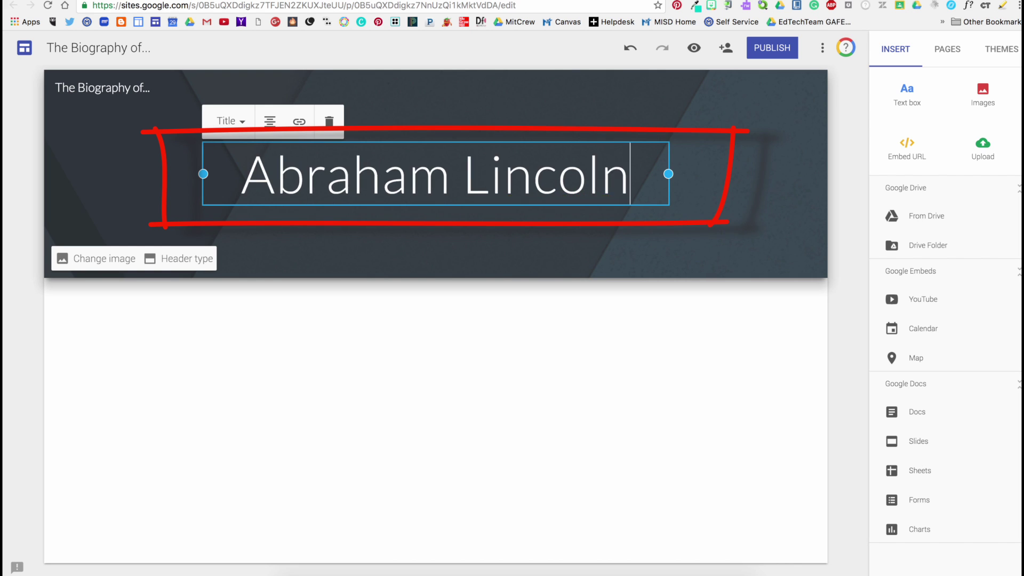
{"action": "left_click", "coordinate": [599, 247]}
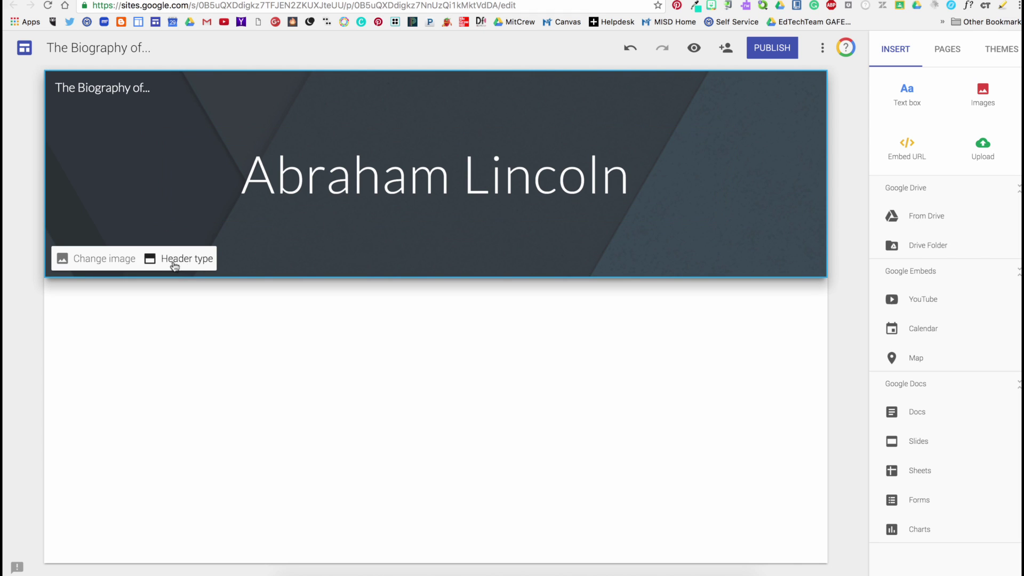
Set the header background to the brown polka-dot image from the Gallery
{"action": "left_click", "coordinate": [114, 261]}
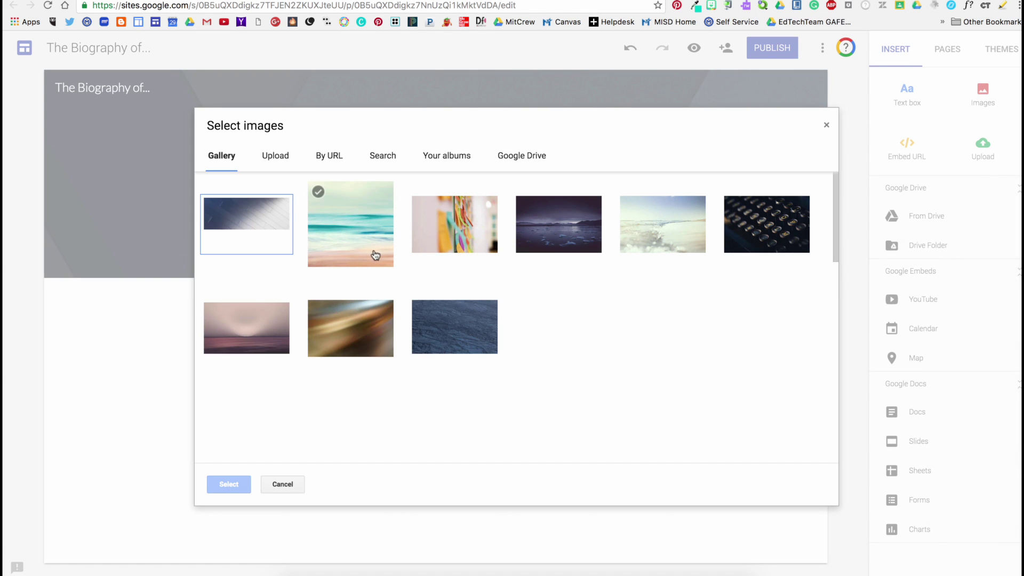
{"action": "scroll", "coordinate": [506, 358], "scroll_direction": "down", "scroll_amount": 3}
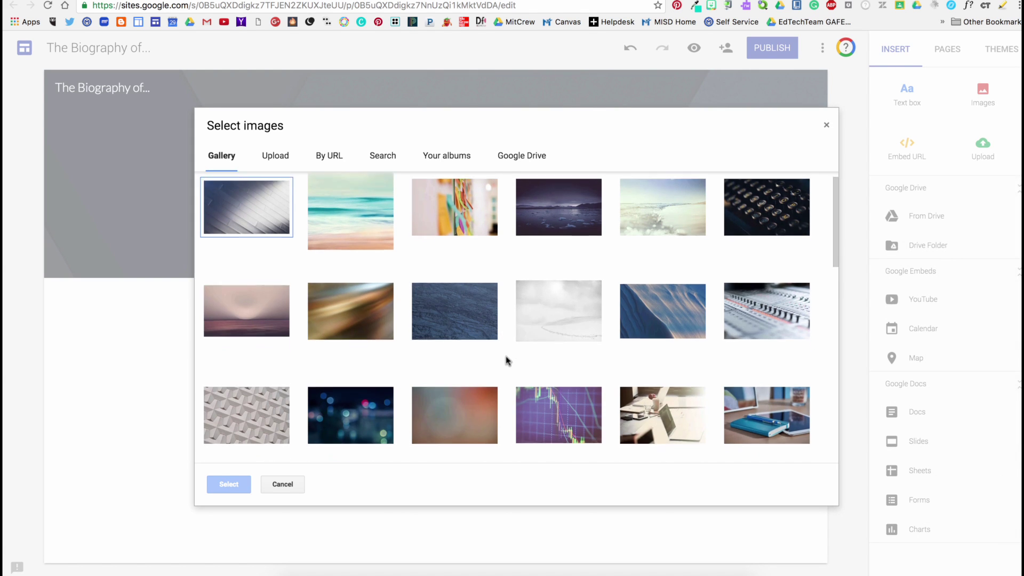
{"action": "scroll", "coordinate": [506, 356], "scroll_direction": "down", "scroll_amount": 2}
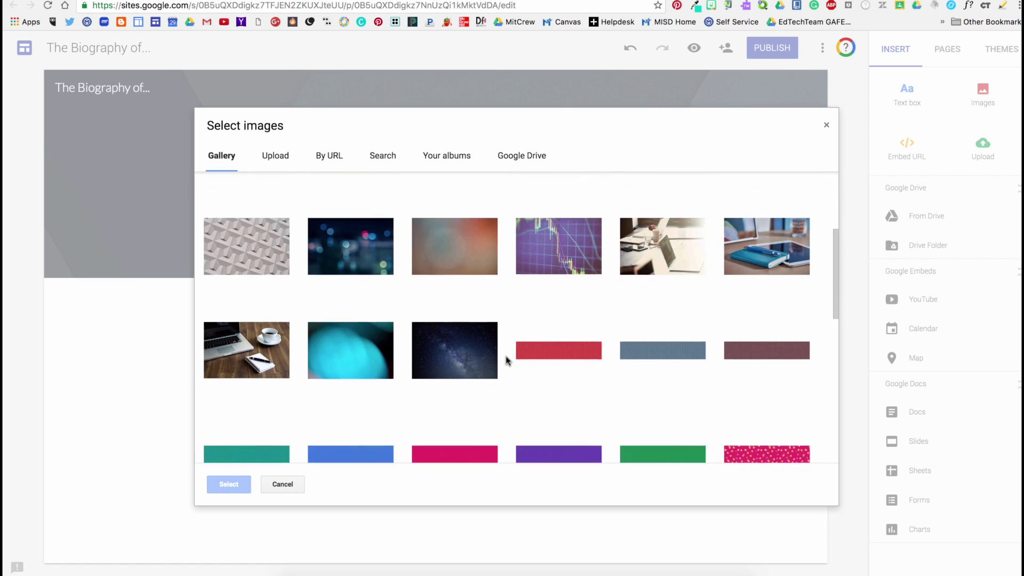
{"action": "scroll", "coordinate": [505, 356], "scroll_direction": "down", "scroll_amount": 1}
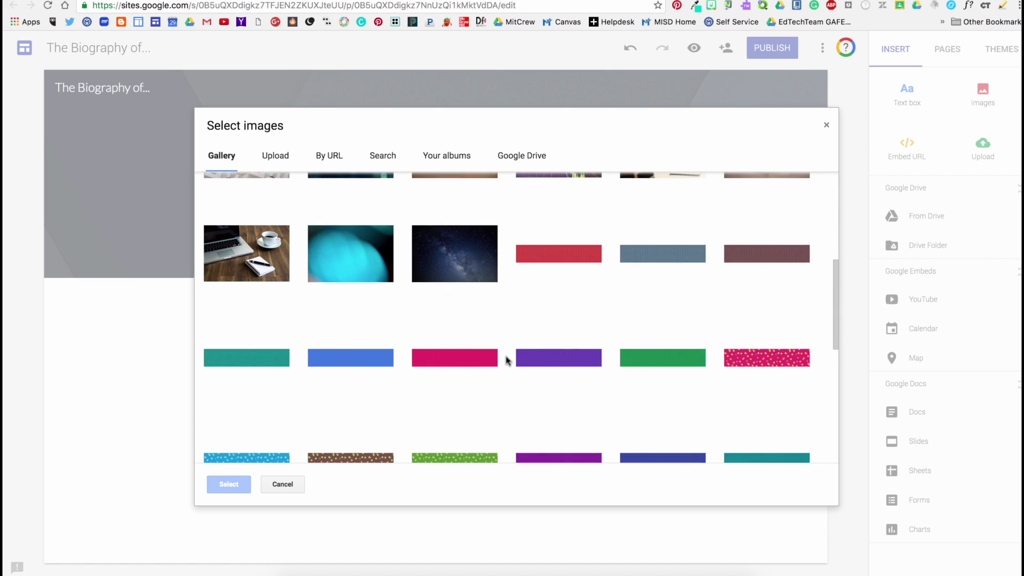
{"action": "scroll", "coordinate": [505, 356], "scroll_direction": "down", "scroll_amount": 2}
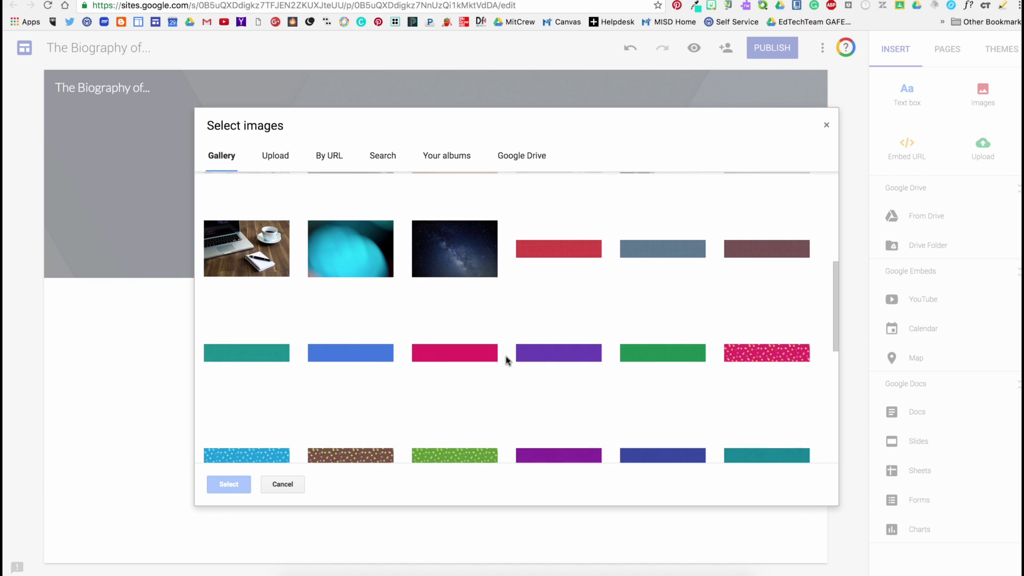
{"action": "scroll", "coordinate": [505, 356], "scroll_direction": "down", "scroll_amount": 1}
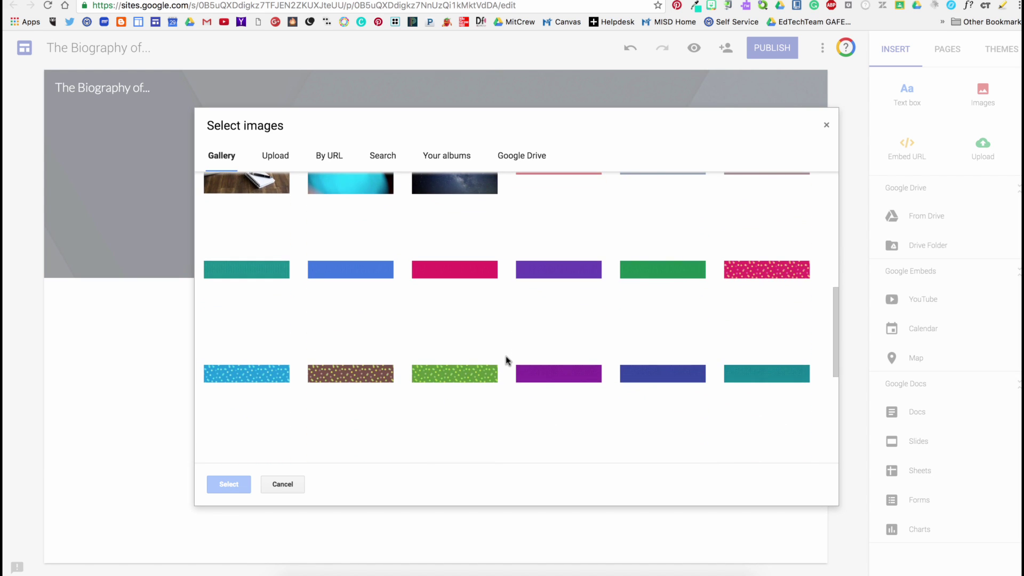
{"action": "left_click", "coordinate": [381, 376]}
{"action": "left_click", "coordinate": [228, 483]}
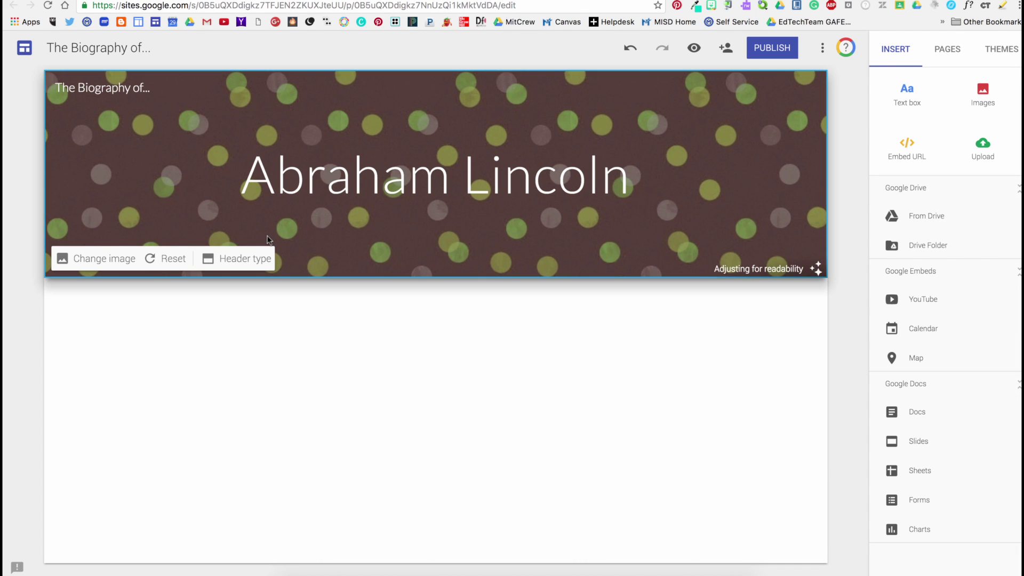
{"action": "left_click", "coordinate": [234, 259]}
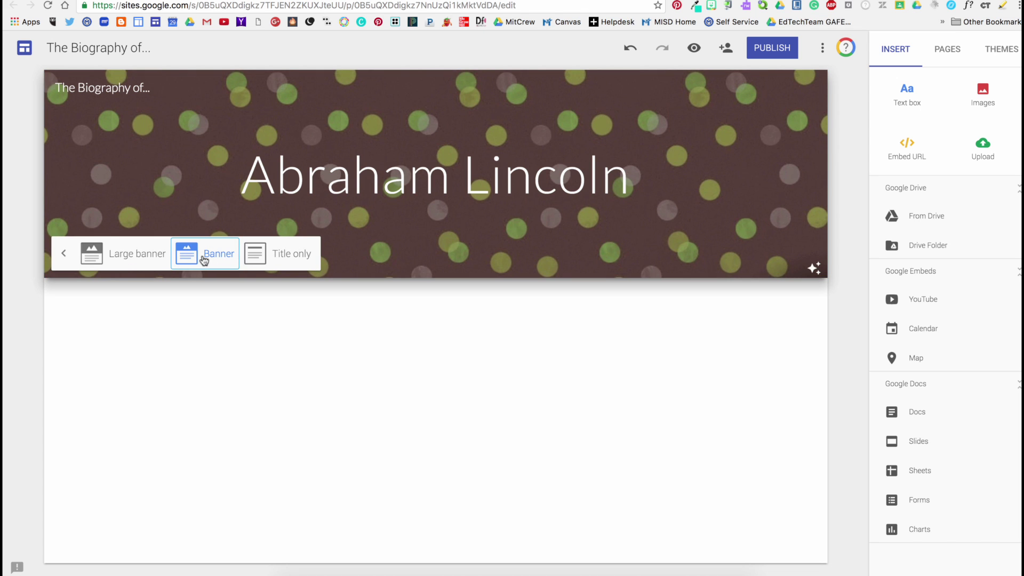
{"action": "left_click", "coordinate": [142, 259]}
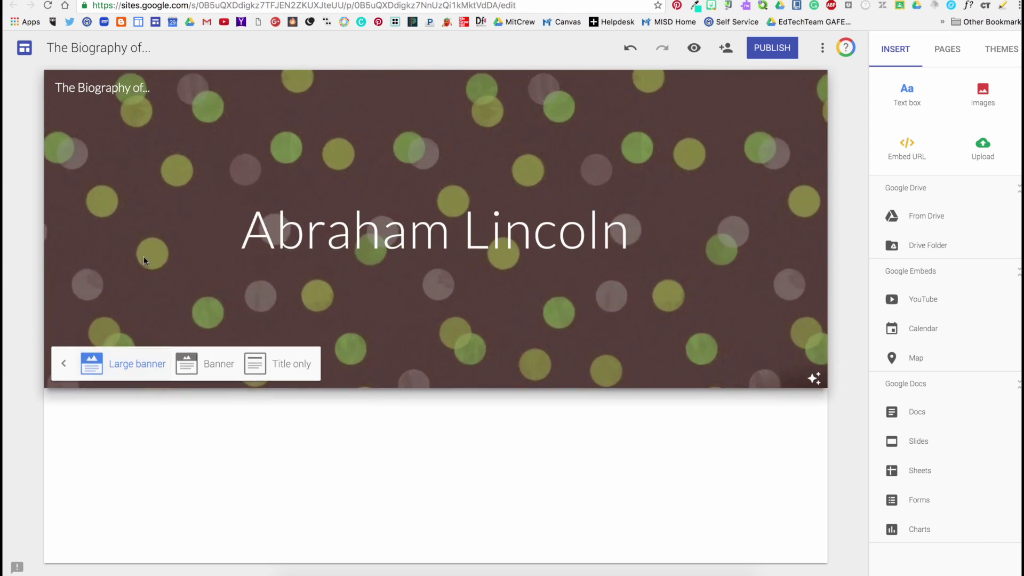
{"action": "left_click", "coordinate": [293, 364]}
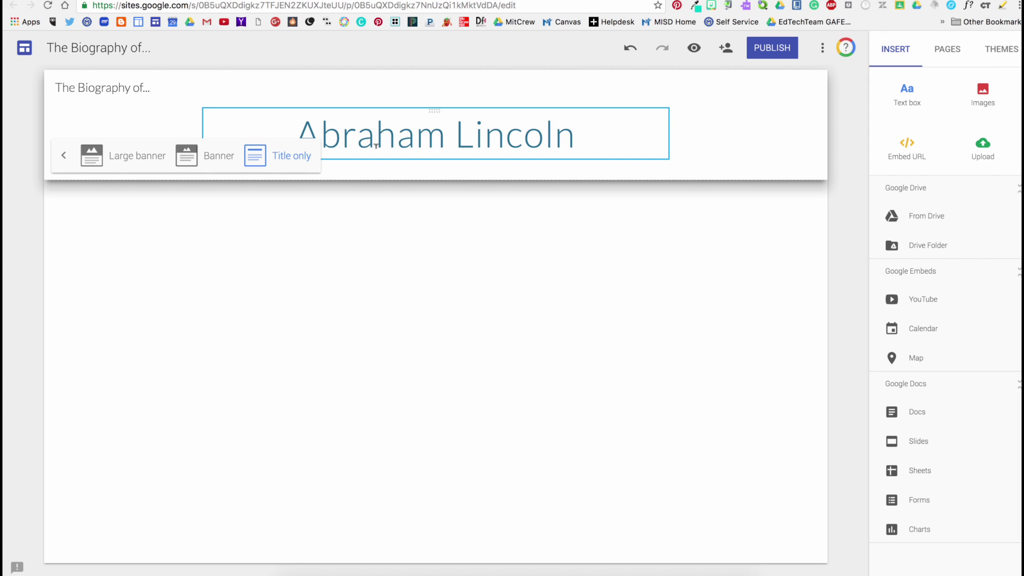
{"action": "left_click", "coordinate": [206, 158]}
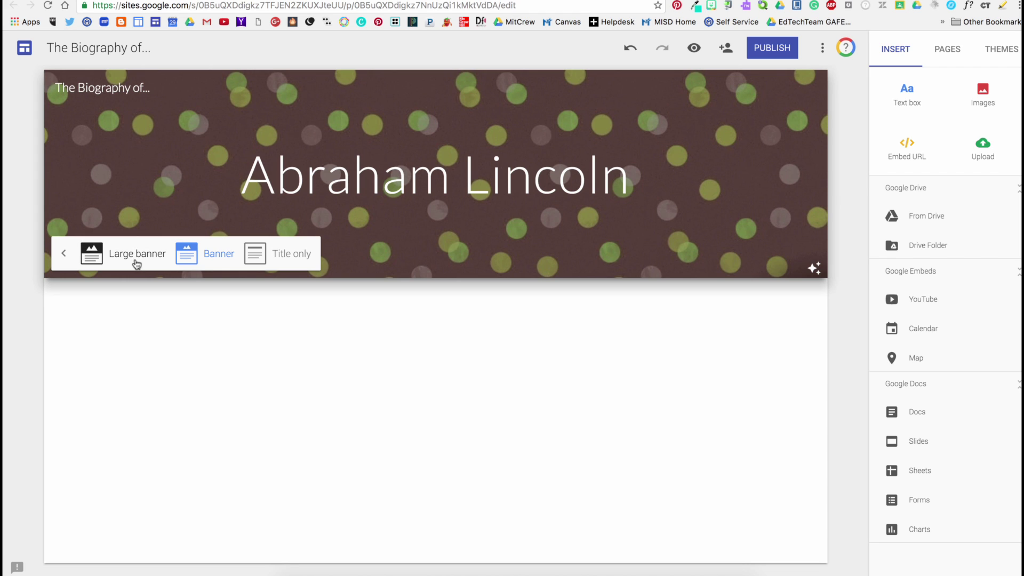
{"action": "left_click", "coordinate": [64, 254]}
Replace the header background with a black-and-white Abraham Lincoln portrait
{"action": "left_click", "coordinate": [89, 261]}
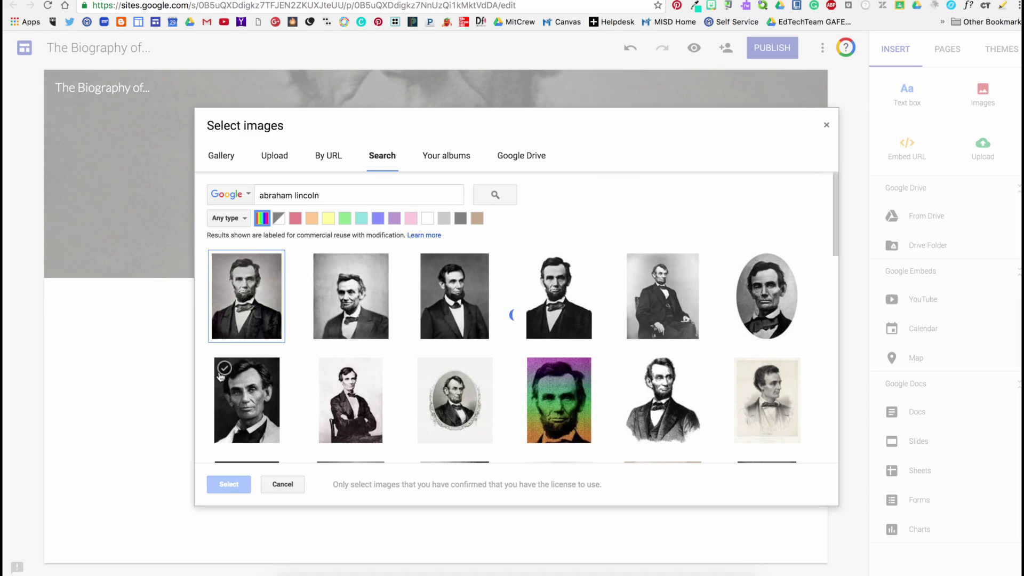
{"action": "left_click", "coordinate": [339, 341]}
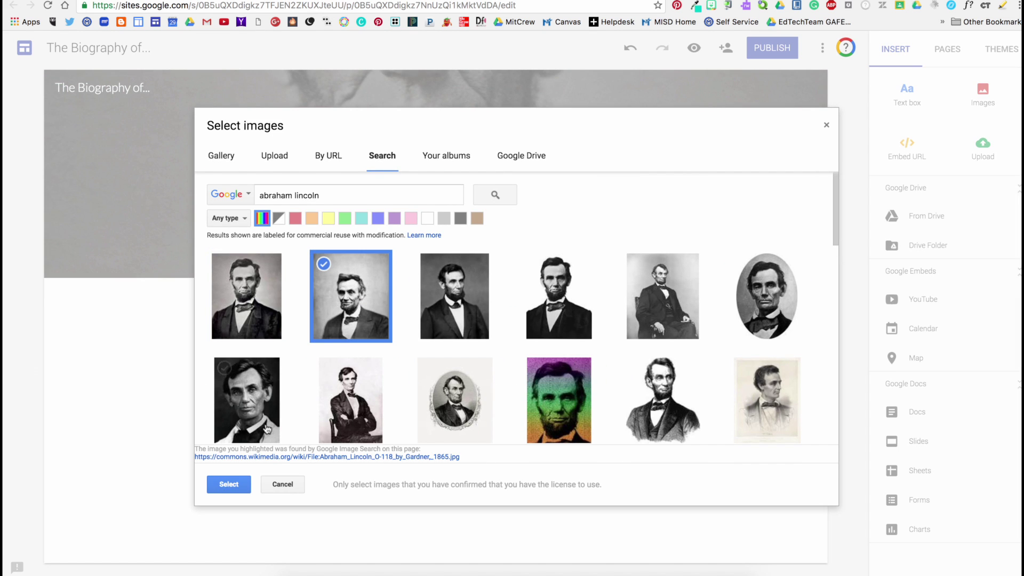
{"action": "left_click", "coordinate": [228, 484]}
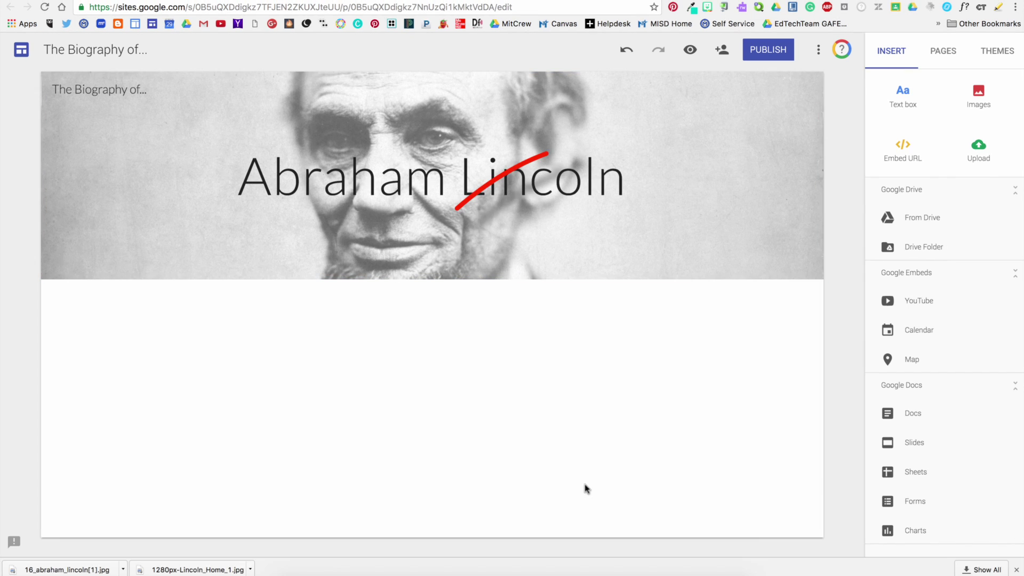
Toggle the header's readability adjustment off and back on
{"action": "mouse_move", "coordinate": [743, 259]}
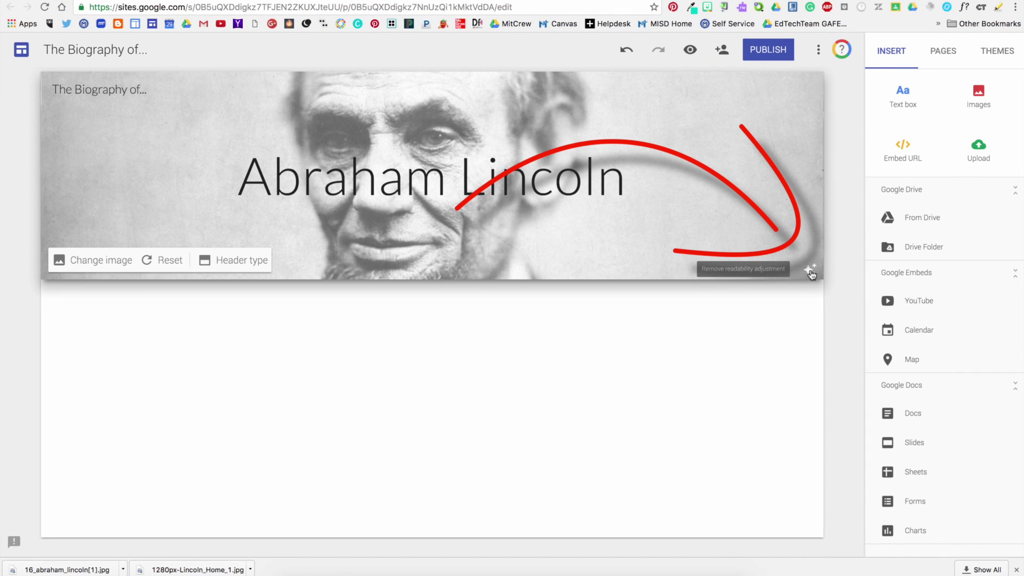
{"action": "left_click", "coordinate": [810, 270]}
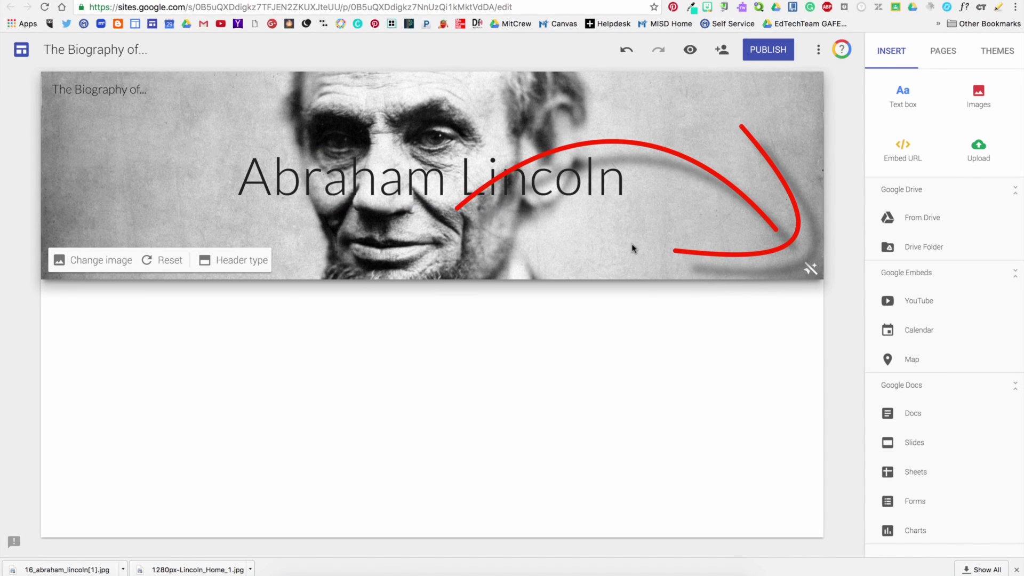
{"action": "left_click", "coordinate": [808, 269]}
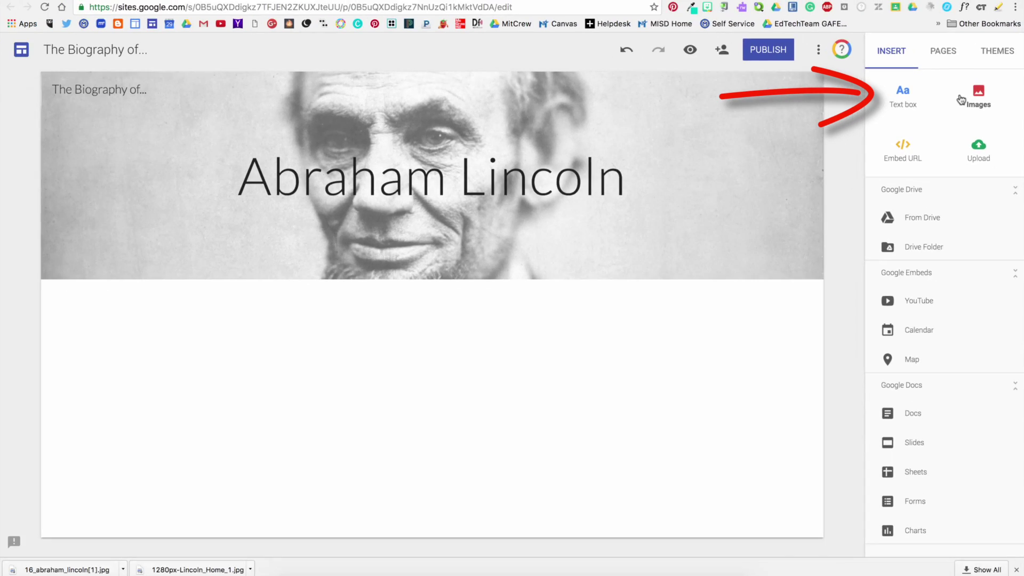
Add a Title-style text line 'Abraham Lincoln...the 16th President of the United States of America'
{"action": "left_click", "coordinate": [902, 99]}
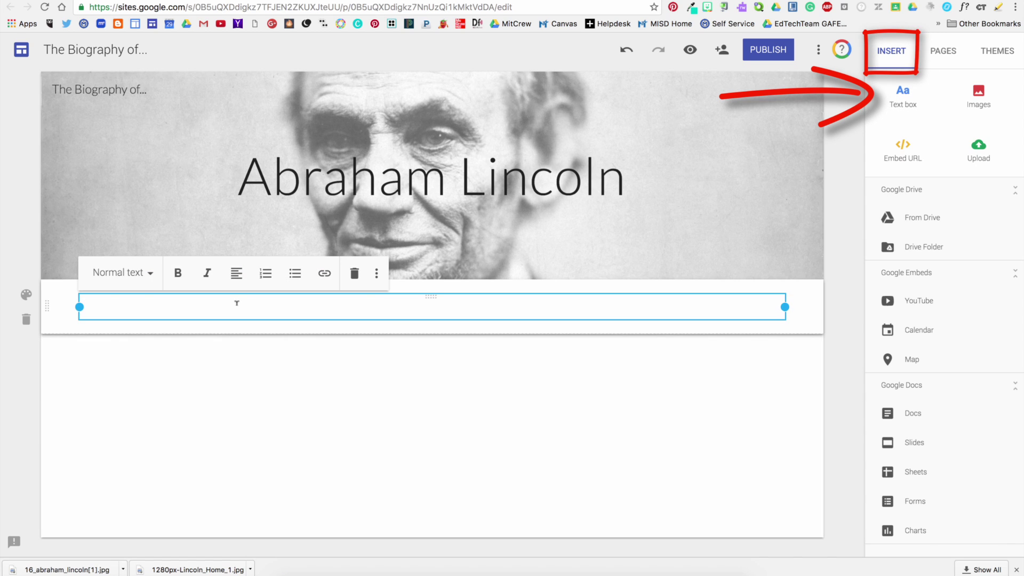
{"action": "type", "text": "Abraham Lincoln...the 16th President of the United States of America"}
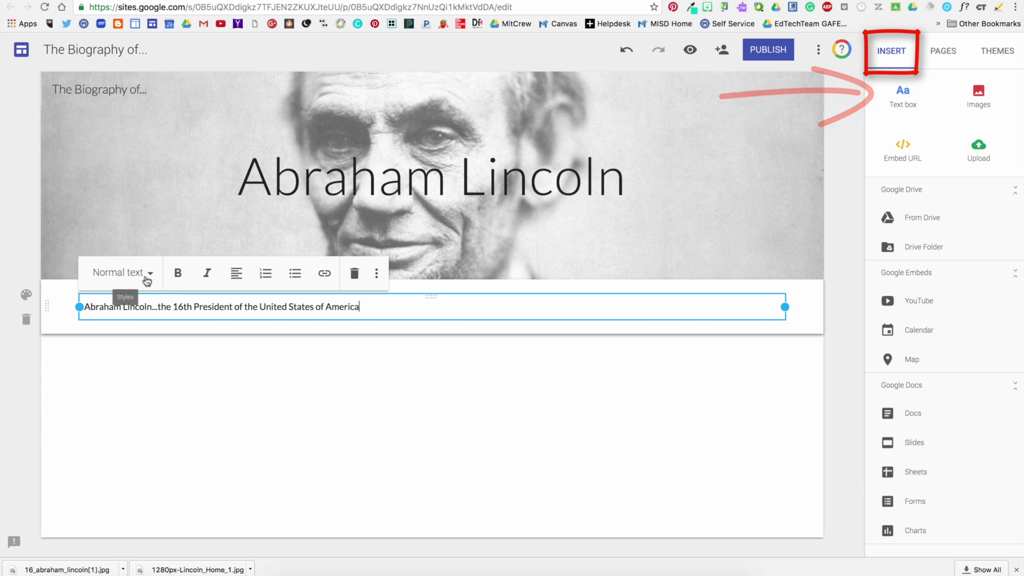
{"action": "left_click", "coordinate": [78, 425]}
Give the title's section the dark teal Emphasis 2 style and select 'nited' in the text
{"action": "left_click", "coordinate": [27, 321]}
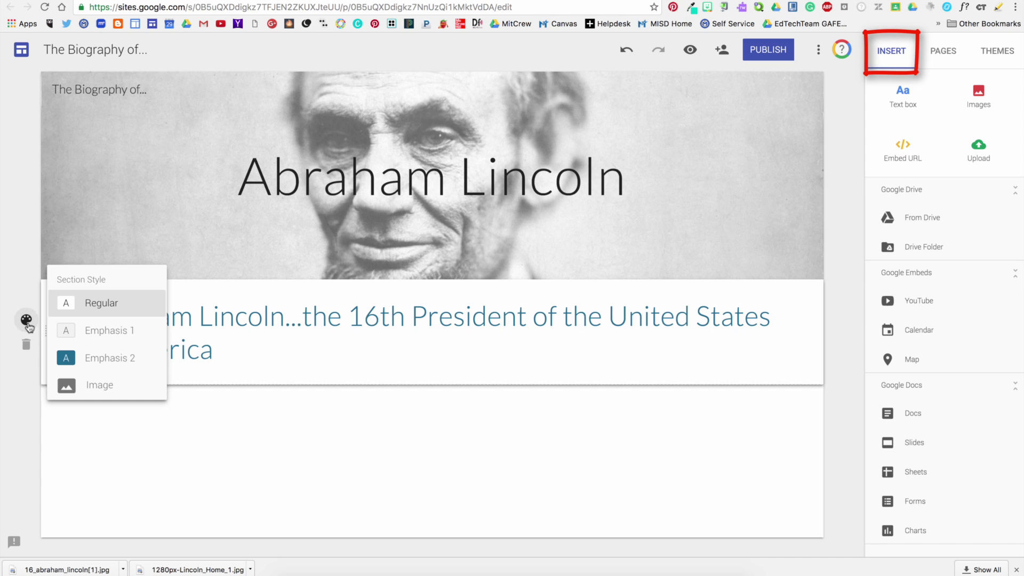
{"action": "left_click", "coordinate": [99, 358]}
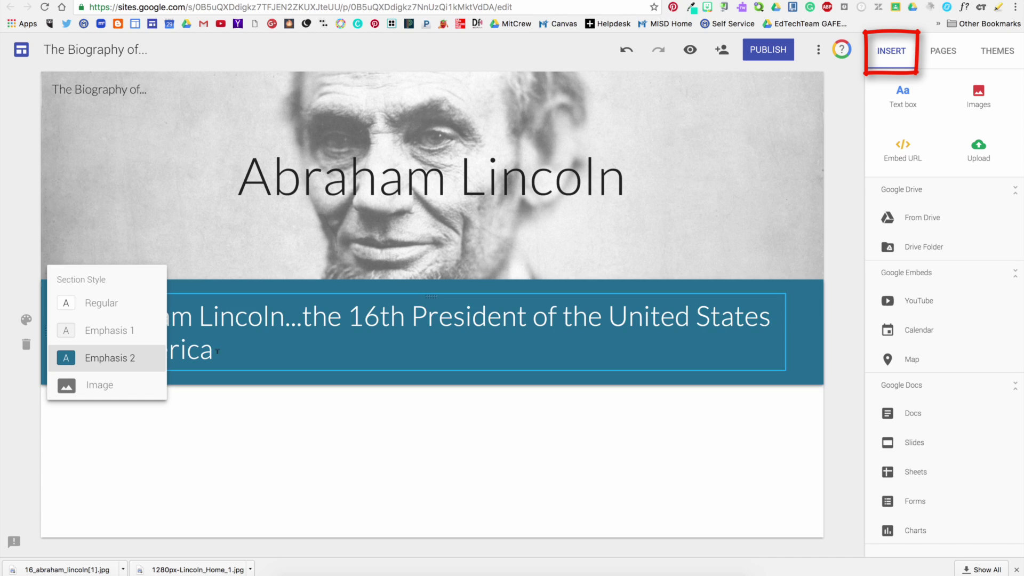
{"action": "left_click", "coordinate": [269, 346]}
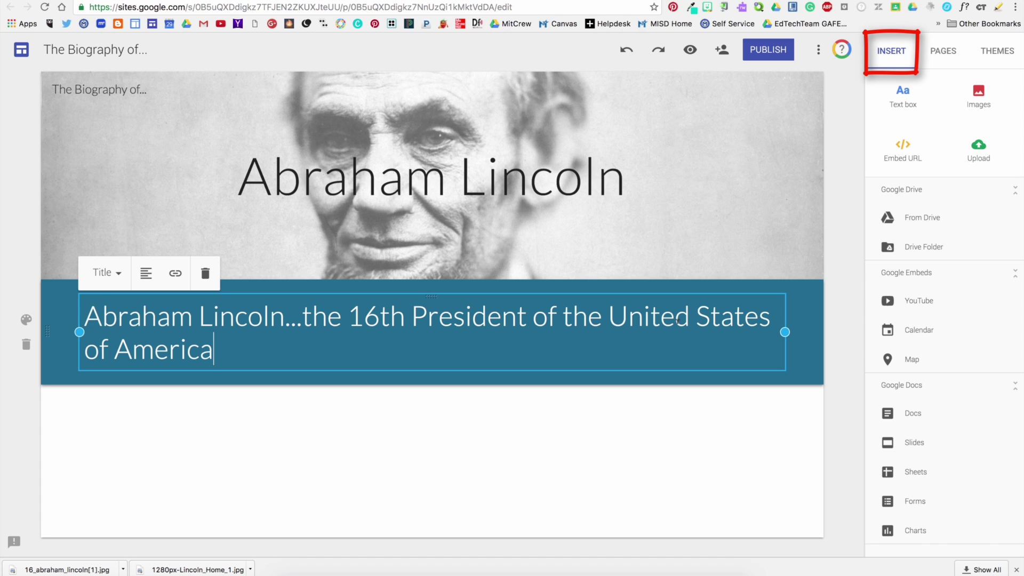
{"action": "left_click_drag", "start_coordinate": [628, 315], "coordinate": [686, 310]}
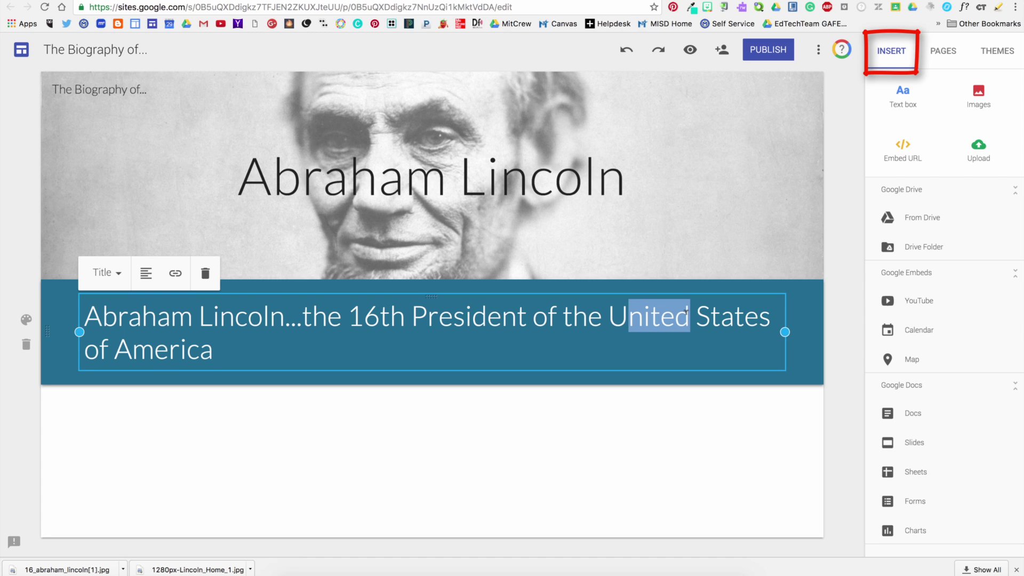
Abbreviate the title to end '...President of the U. S. A.' and center it
{"action": "type", "text": "."}
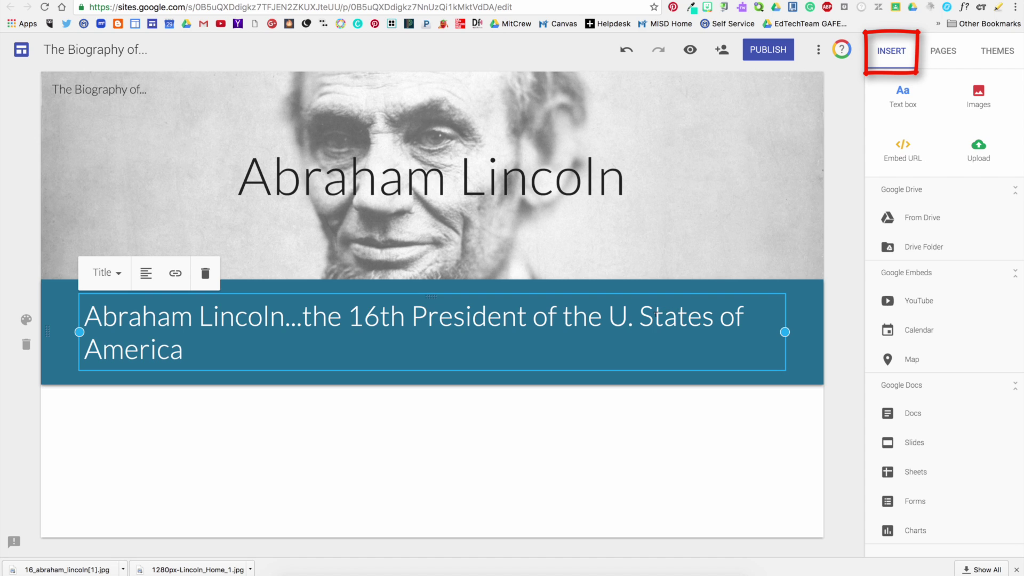
{"action": "left_click_drag", "start_coordinate": [656, 315], "coordinate": [741, 317]}
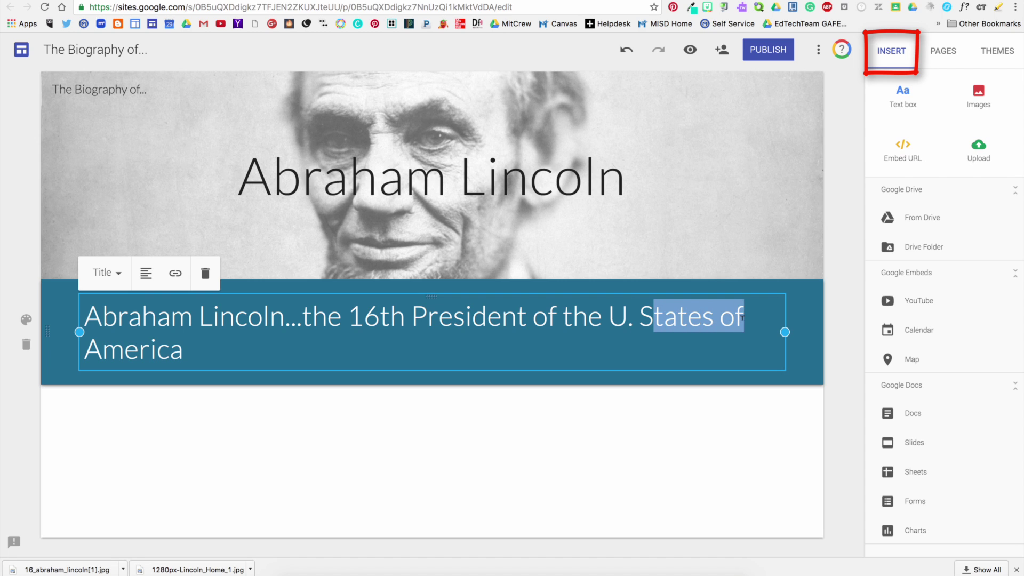
{"action": "type", "text": "."}
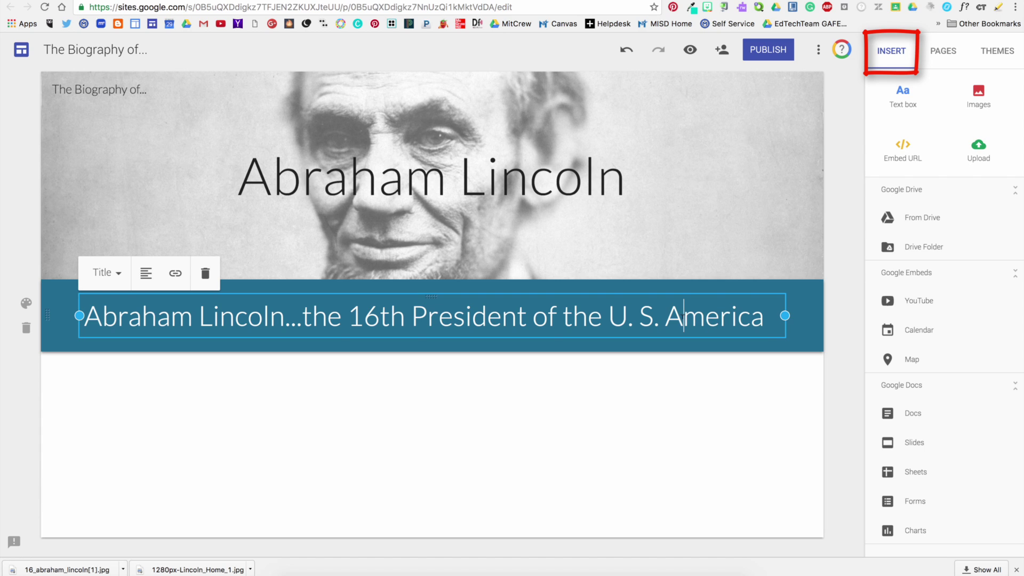
{"action": "left_click_drag", "start_coordinate": [684, 317], "coordinate": [763, 318]}
{"action": "type", "text": "."}
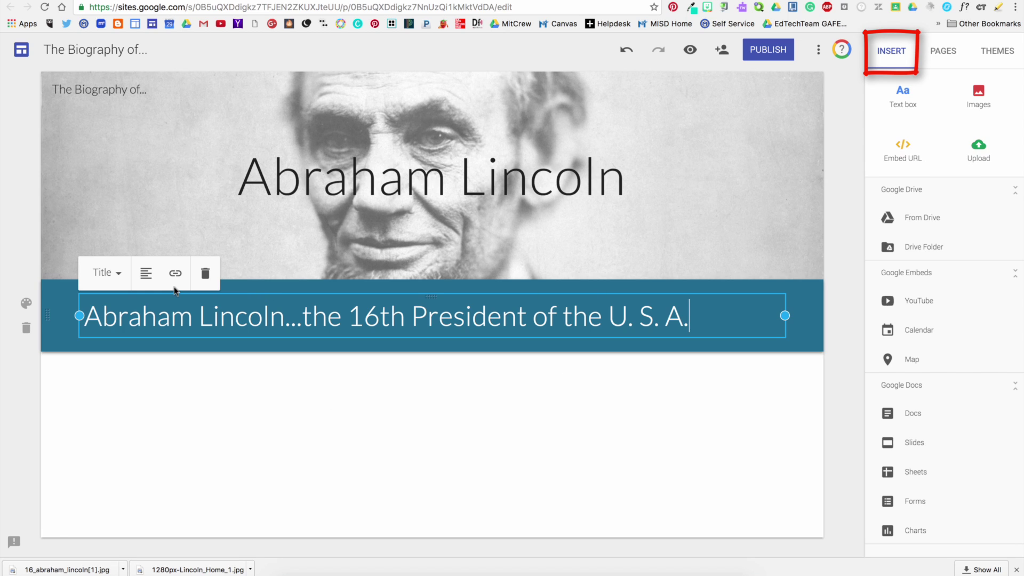
{"action": "left_click", "coordinate": [149, 279]}
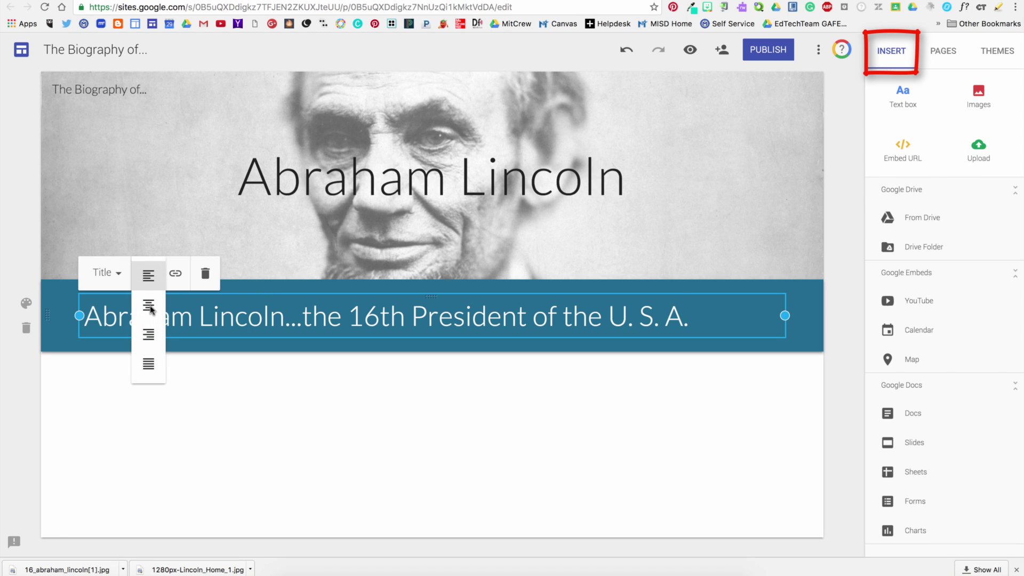
{"action": "left_click", "coordinate": [151, 306]}
{"action": "left_click", "coordinate": [218, 395]}
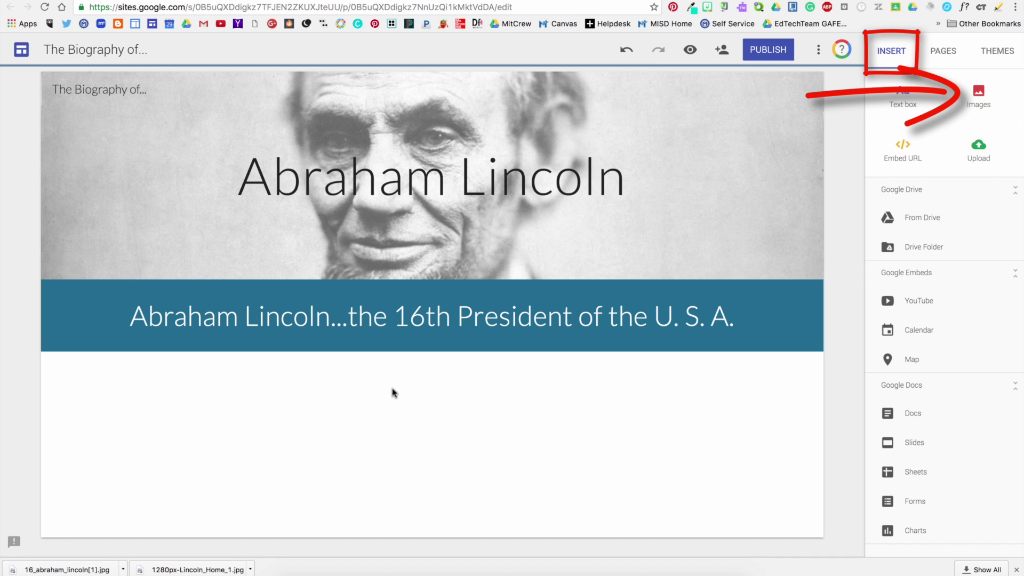
Insert the blue-and-yellow Abraham Lincoln portrait from an image search, moved to the page's centre
{"action": "left_click", "coordinate": [981, 93]}
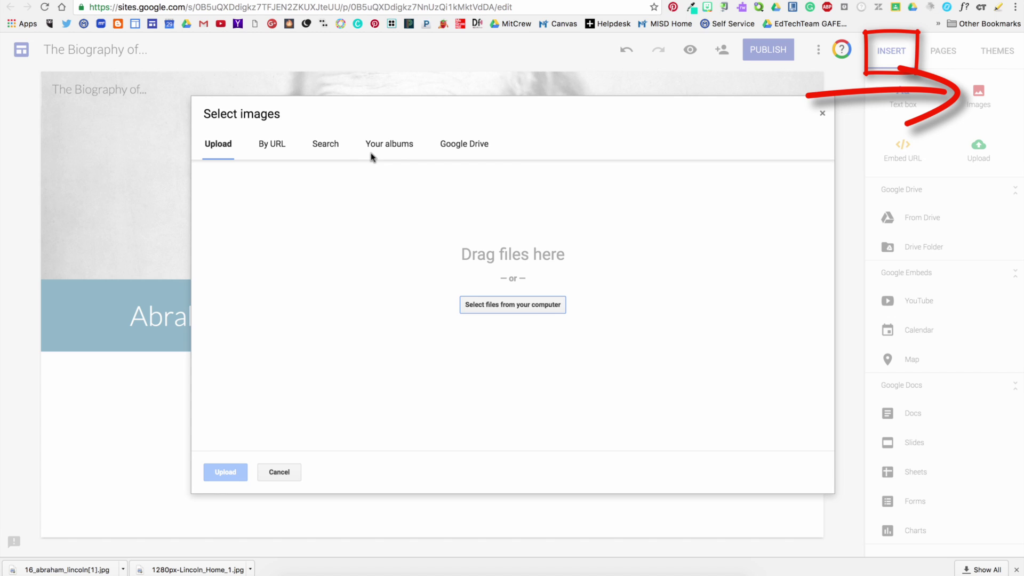
{"action": "left_click", "coordinate": [323, 149]}
{"action": "type", "text": "Abraham Lincoln"}
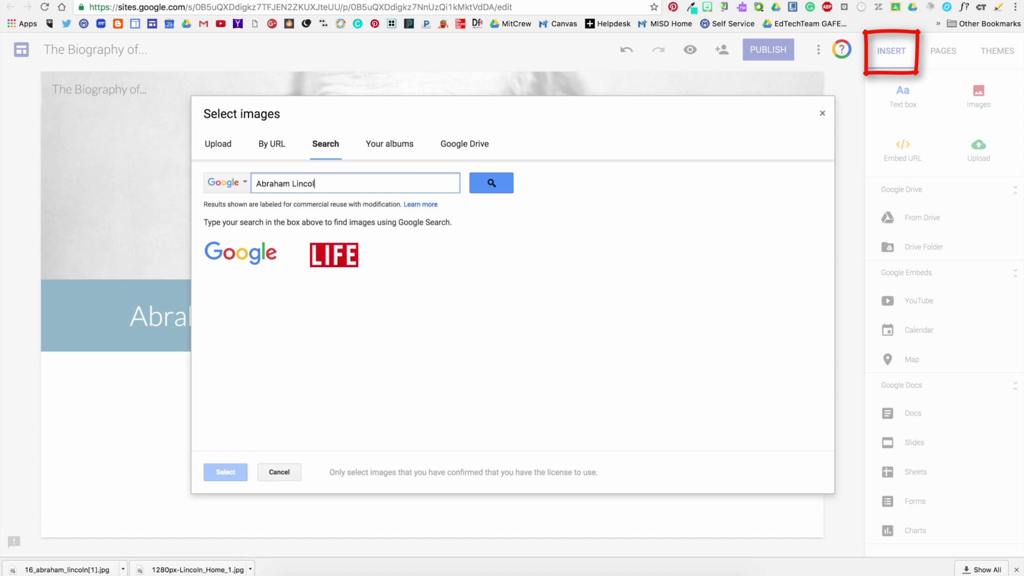
{"action": "left_click", "coordinate": [487, 183]}
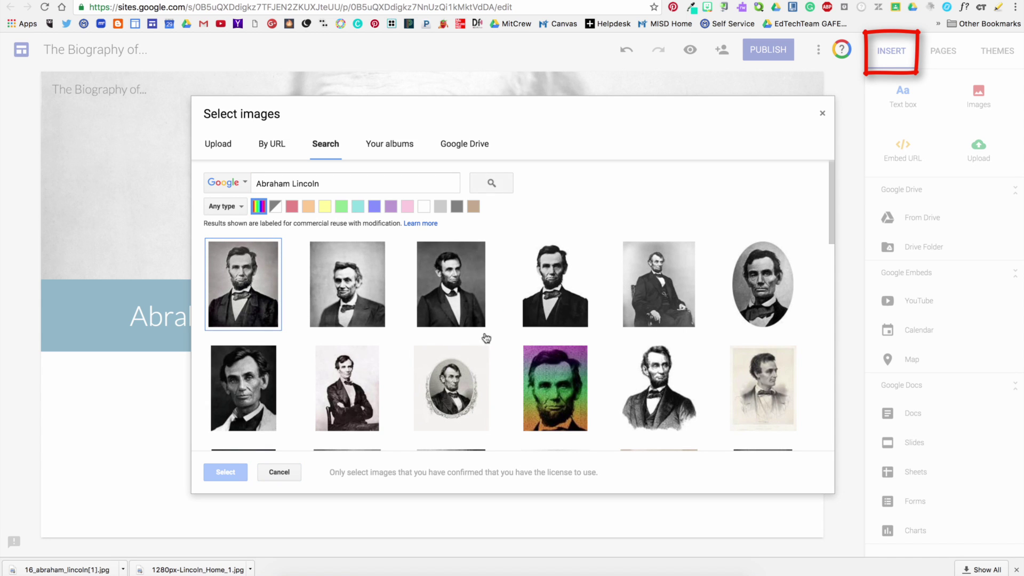
{"action": "scroll", "coordinate": [411, 409], "scroll_direction": "down", "scroll_amount": 3}
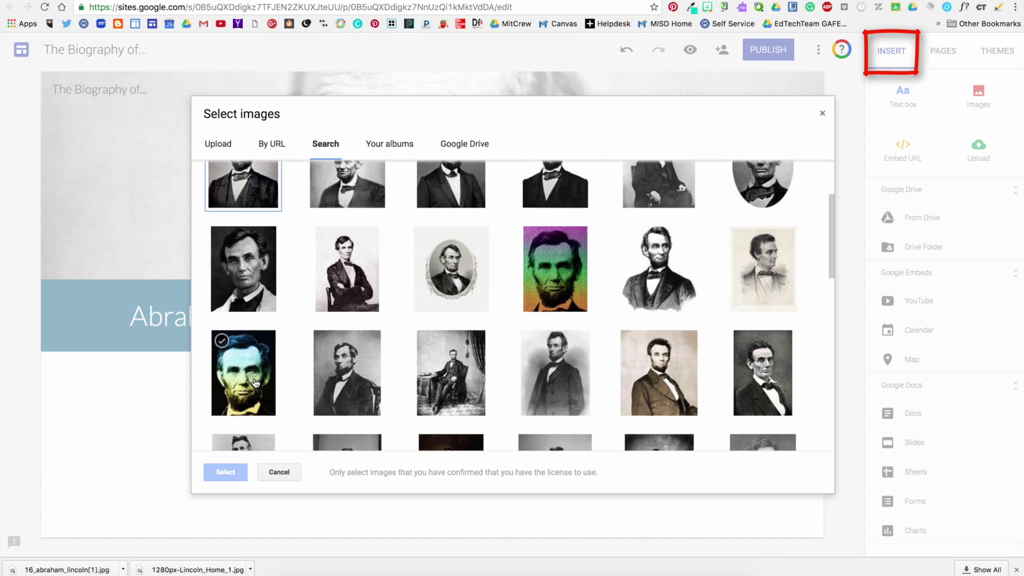
{"action": "left_click", "coordinate": [242, 411]}
{"action": "left_click", "coordinate": [225, 471]}
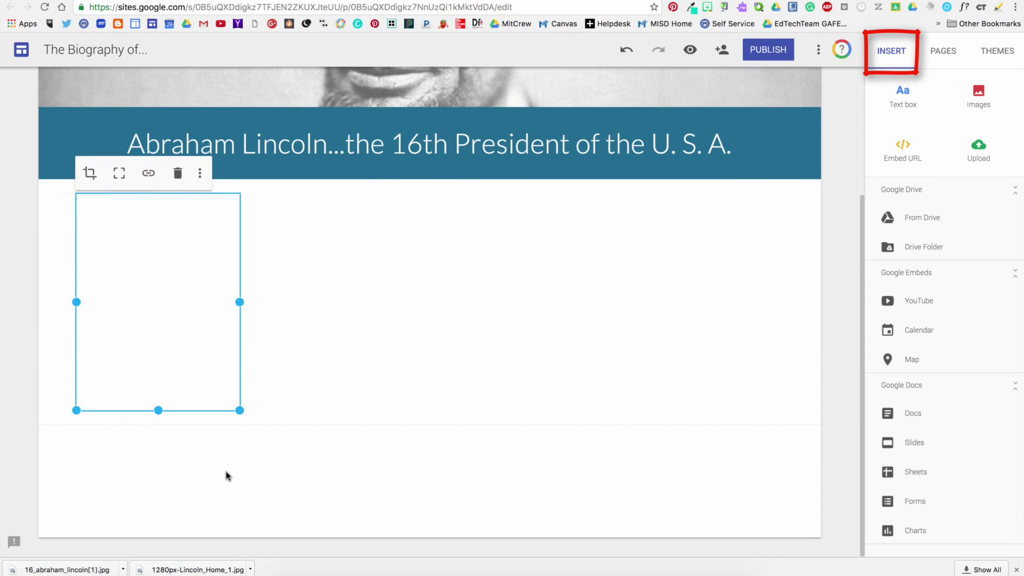
{"action": "left_click_drag", "start_coordinate": [224, 398], "coordinate": [416, 264]}
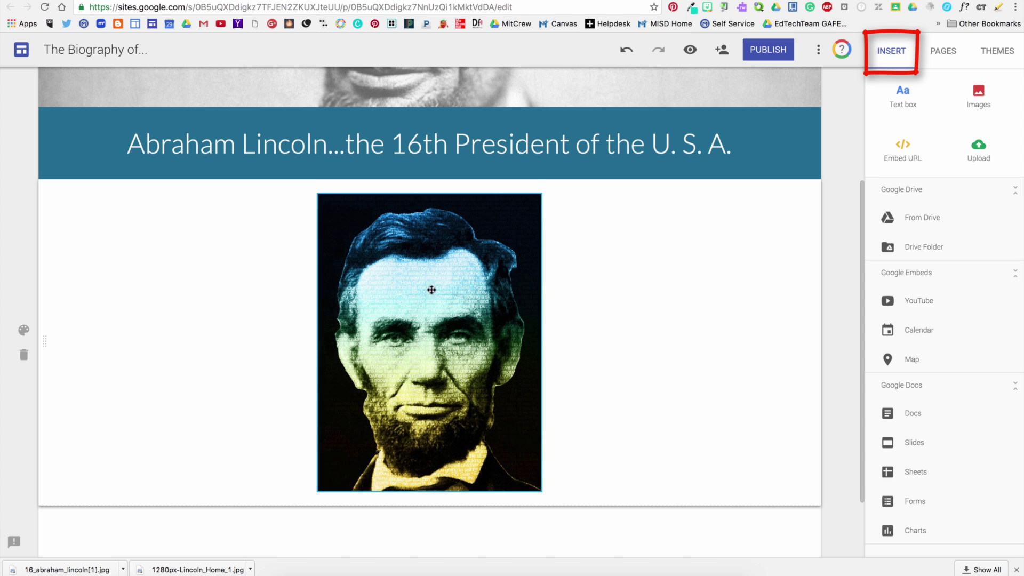
{"action": "scroll", "coordinate": [645, 302], "scroll_direction": "down", "scroll_amount": 3}
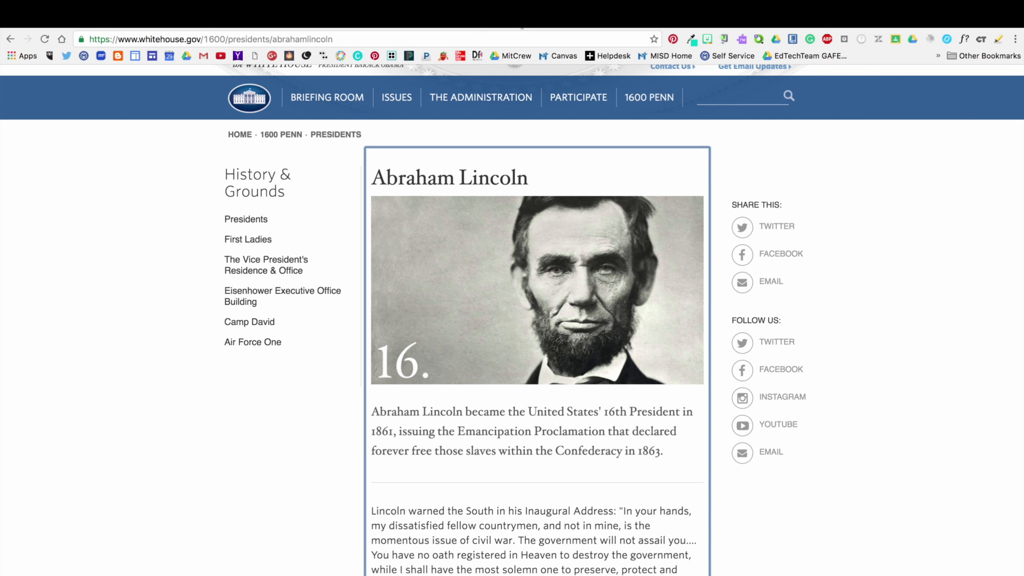
{"action": "left_click", "coordinate": [404, 42]}
{"action": "key", "text": "ctrl+c"}
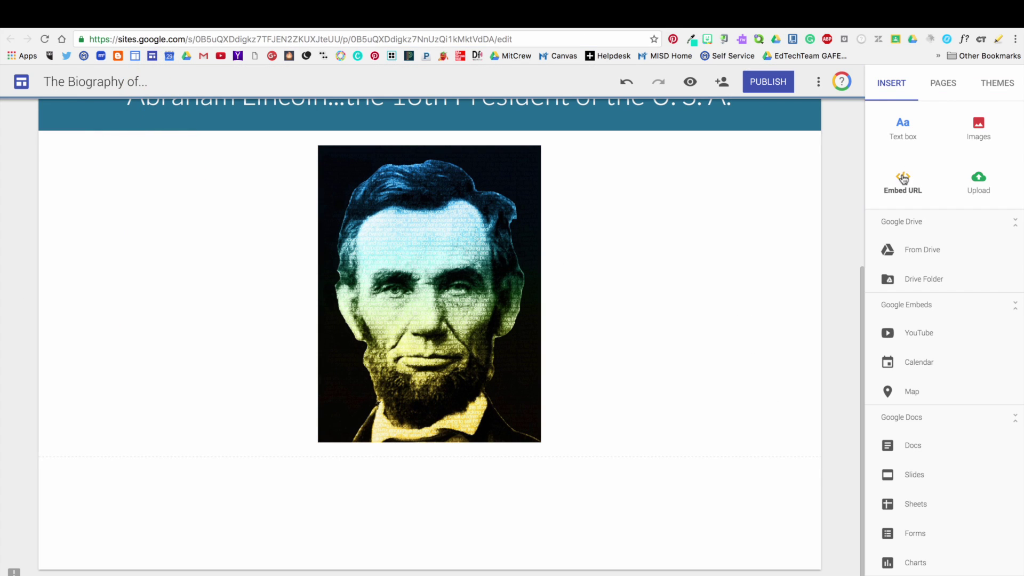
{"action": "left_click", "coordinate": [903, 179]}
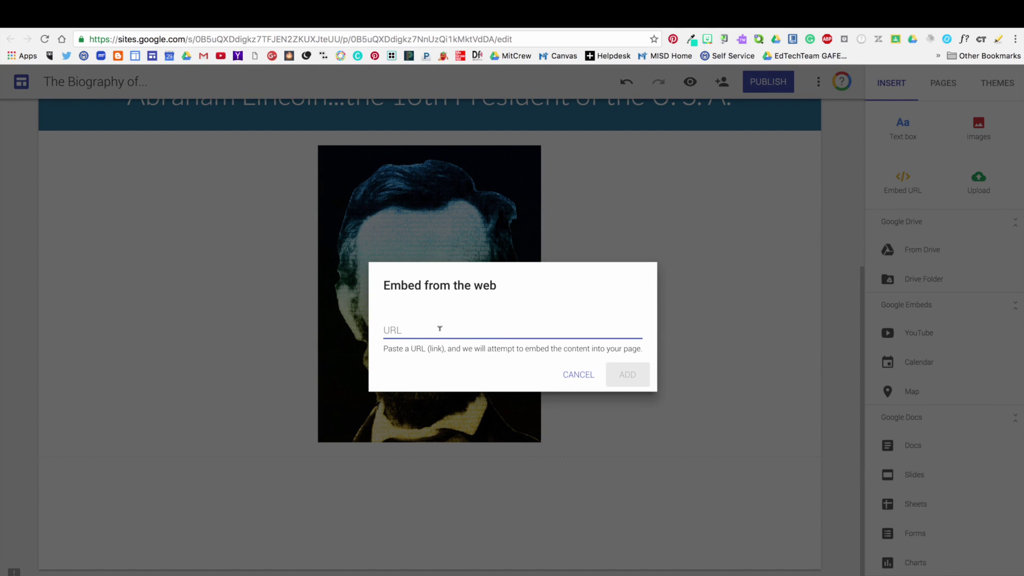
Embed the pasted whitehouse.gov Abraham Lincoln link as a card, centred on the page
{"action": "key", "text": "ctrl+v"}
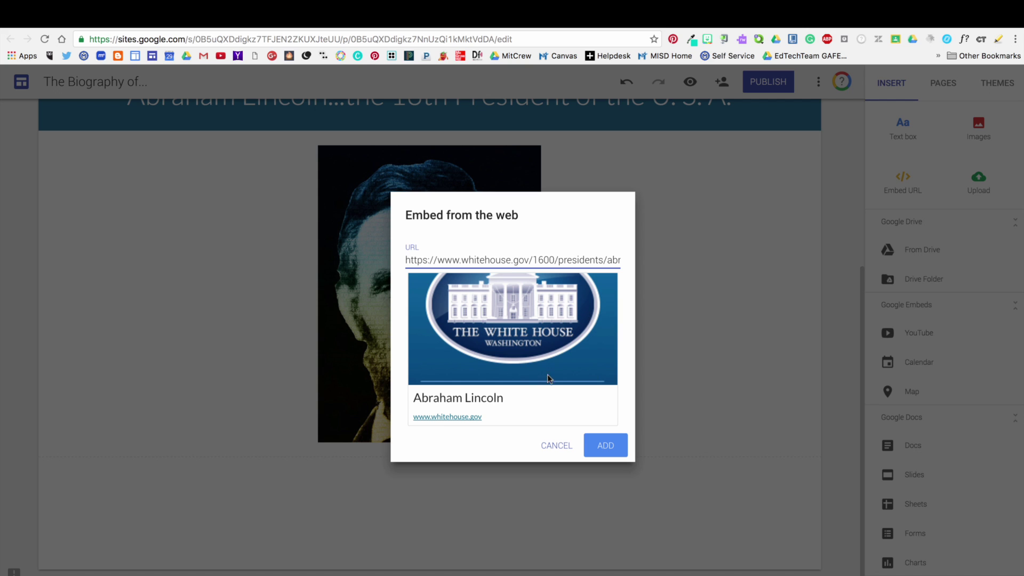
{"action": "left_click", "coordinate": [606, 445]}
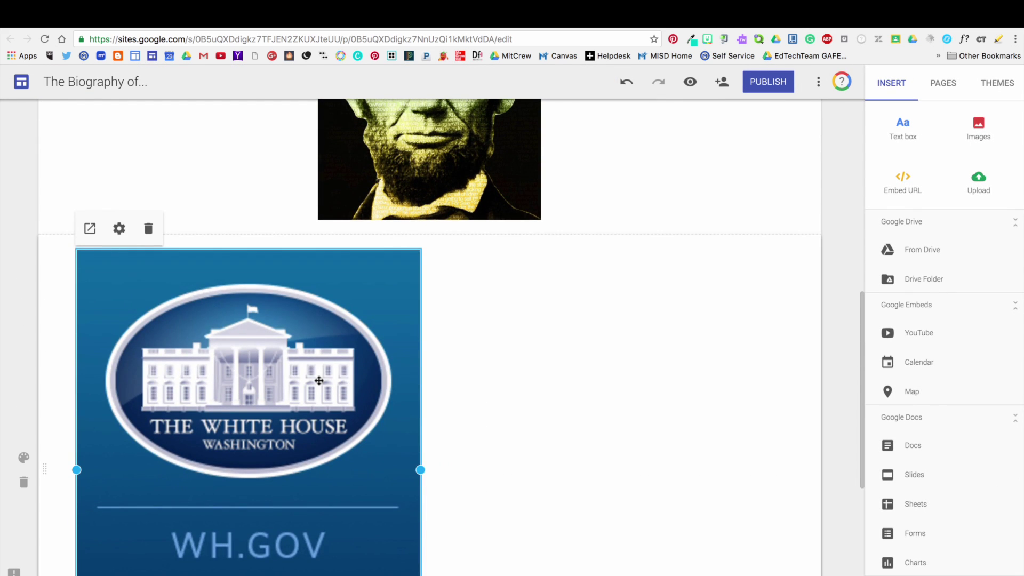
{"action": "left_click_drag", "start_coordinate": [322, 382], "coordinate": [446, 376]}
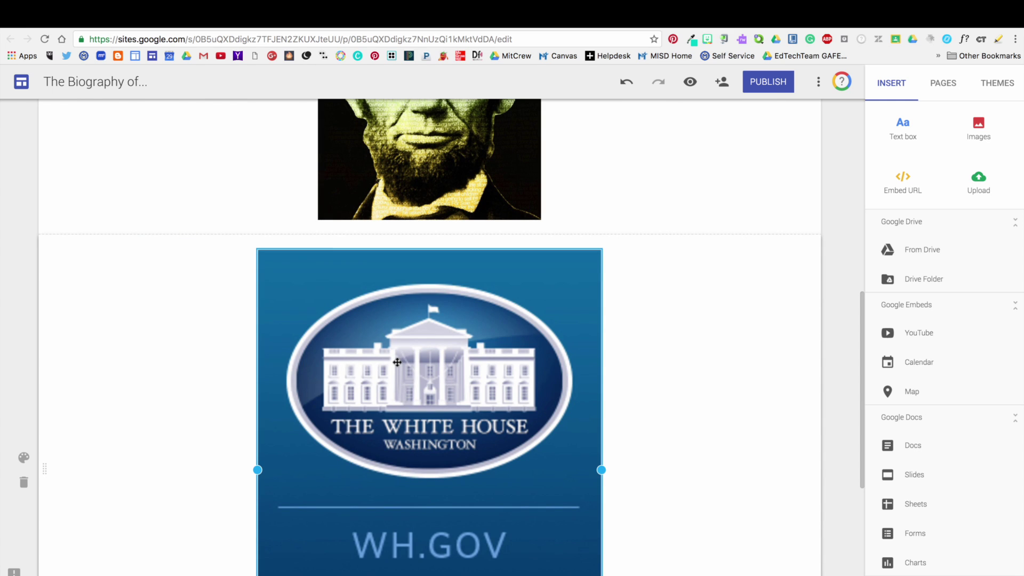
Bring up the quick insert menu in the empty area below the card, then close it
{"action": "scroll", "coordinate": [640, 425], "scroll_direction": "down", "scroll_amount": 3}
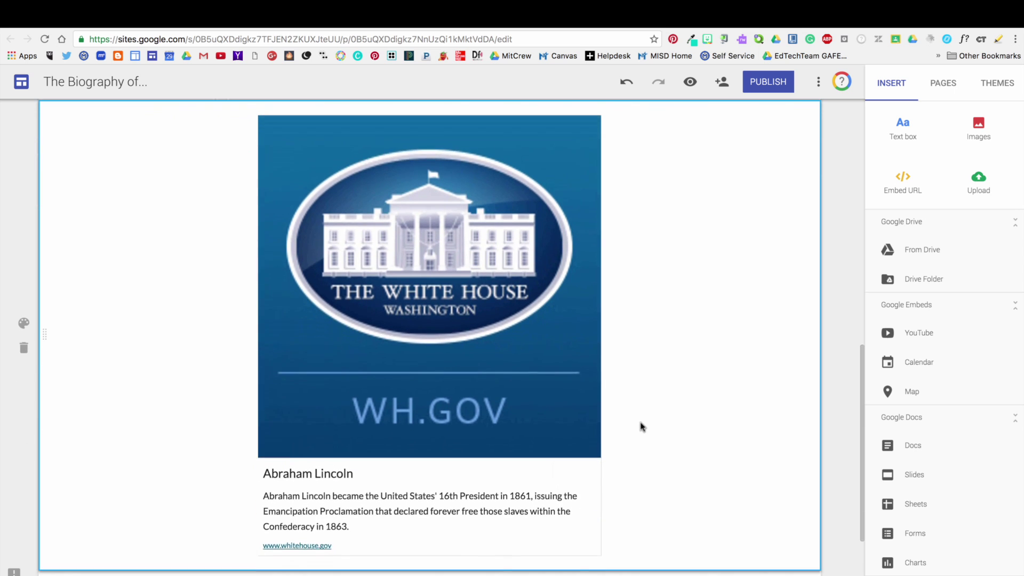
{"action": "scroll", "coordinate": [639, 425], "scroll_direction": "down", "scroll_amount": 2}
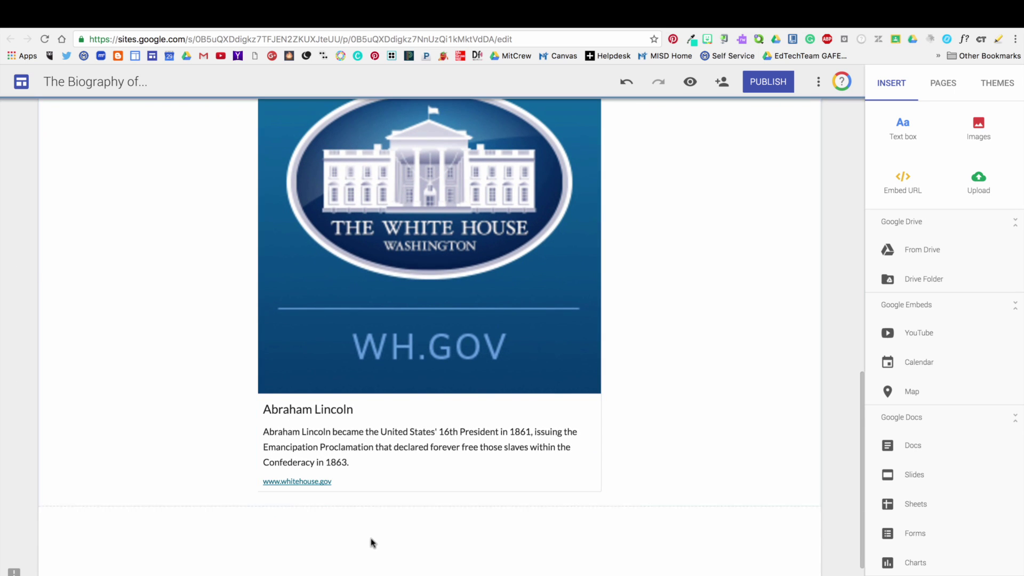
{"action": "scroll", "coordinate": [371, 542], "scroll_direction": "down", "scroll_amount": 2}
{"action": "double_click", "coordinate": [382, 501]}
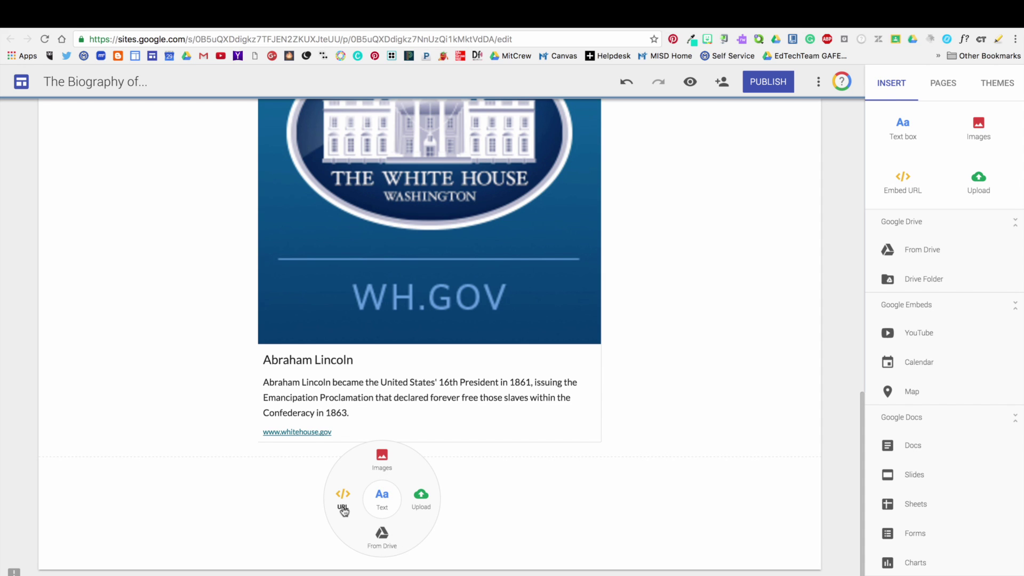
{"action": "left_click", "coordinate": [486, 471]}
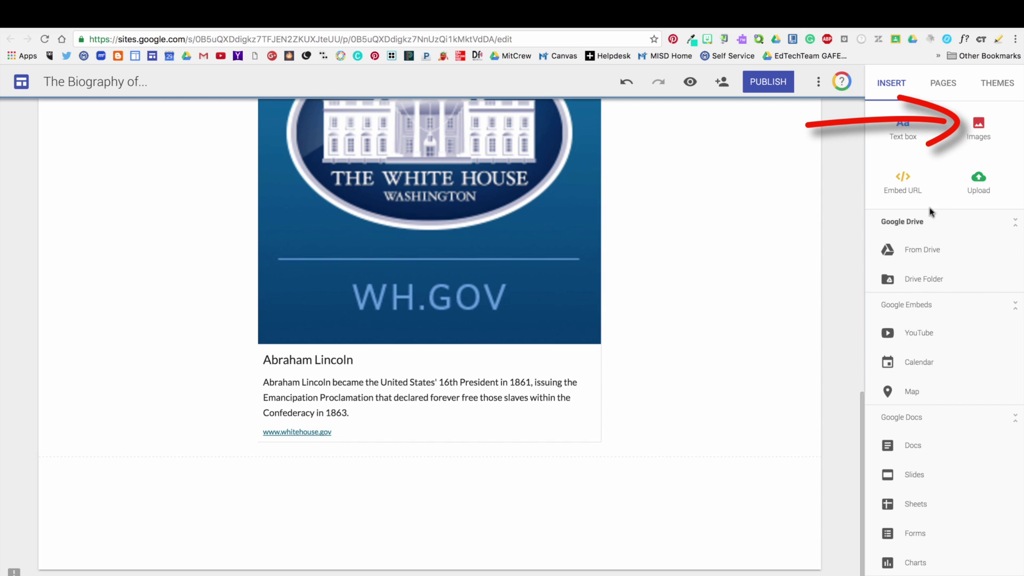
Upload 1280px-Lincoln_Home_1.jpg from the computer and centre it below the White House card
{"action": "left_click", "coordinate": [978, 185]}
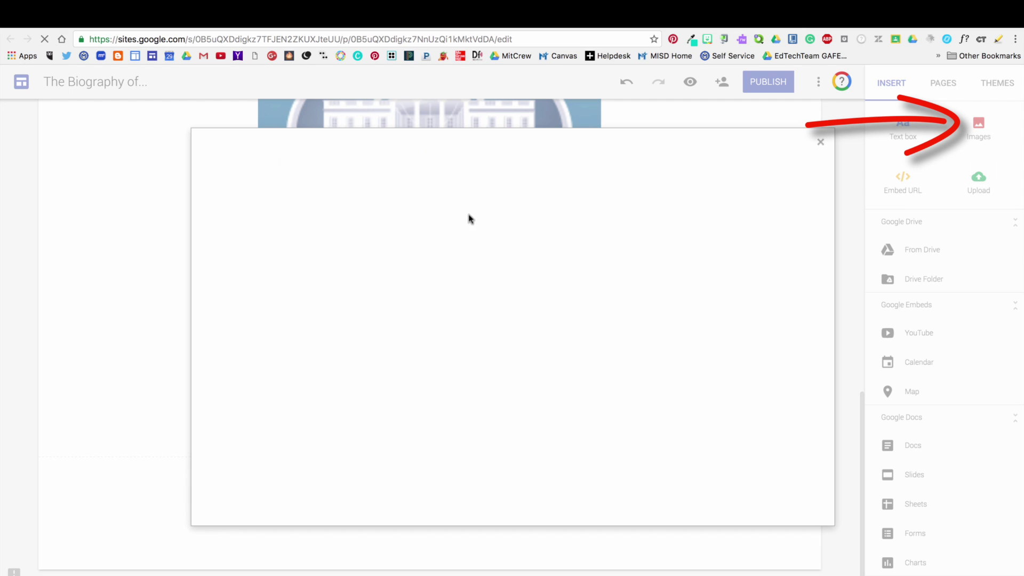
{"action": "left_click", "coordinate": [528, 344]}
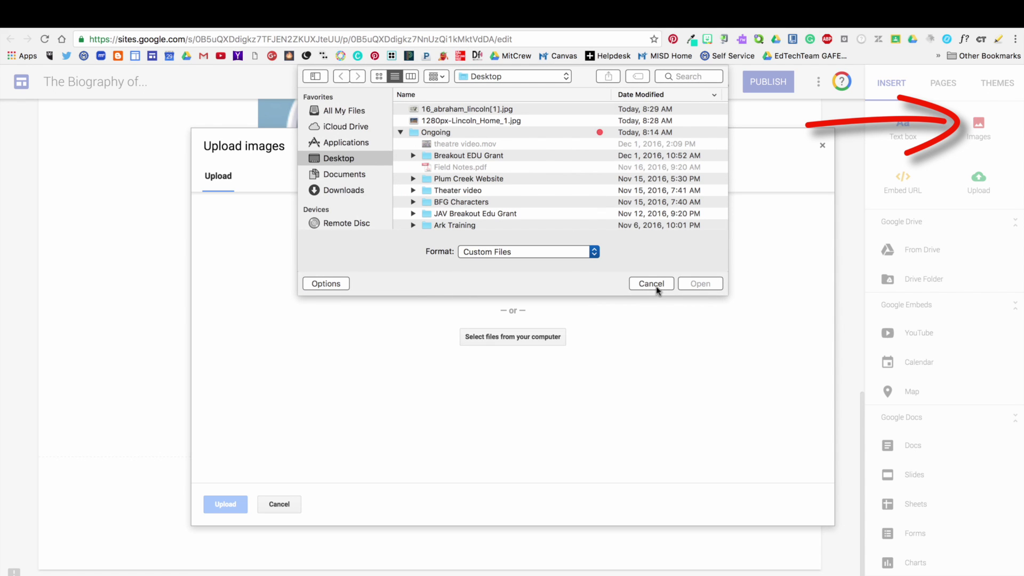
{"action": "left_click", "coordinate": [459, 121]}
{"action": "left_click", "coordinate": [700, 283]}
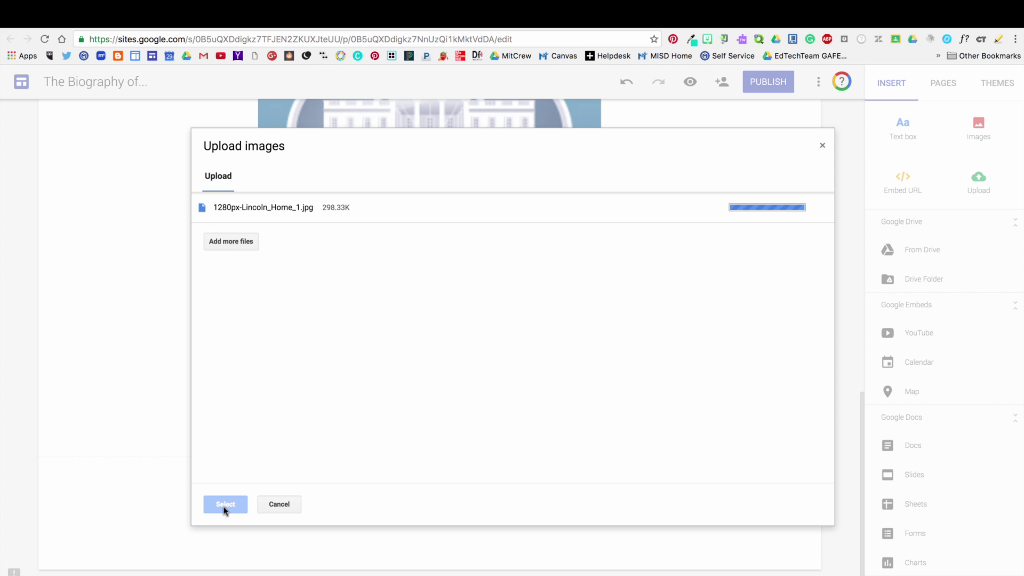
{"action": "left_click", "coordinate": [224, 506]}
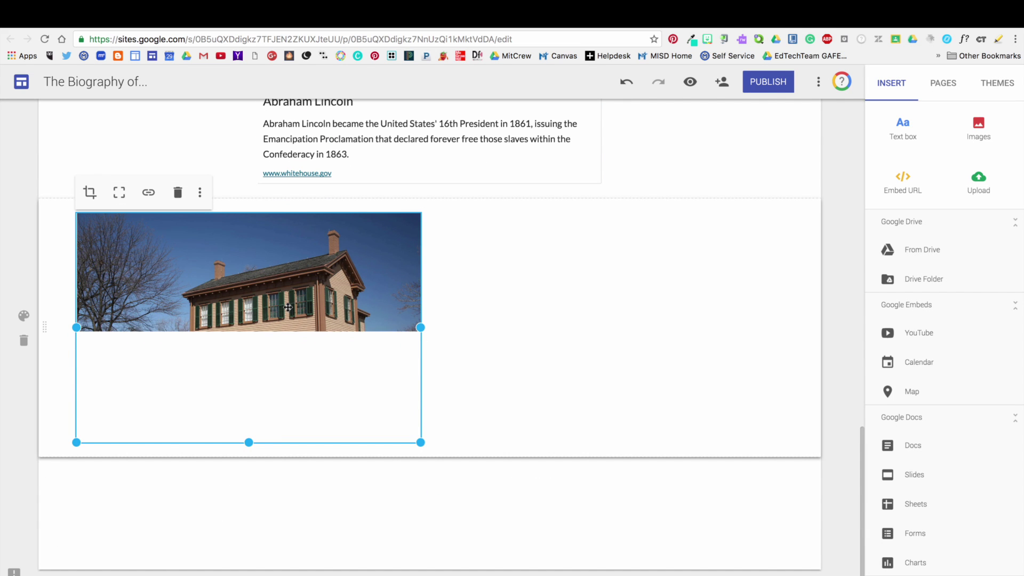
{"action": "left_click_drag", "start_coordinate": [288, 307], "coordinate": [448, 298]}
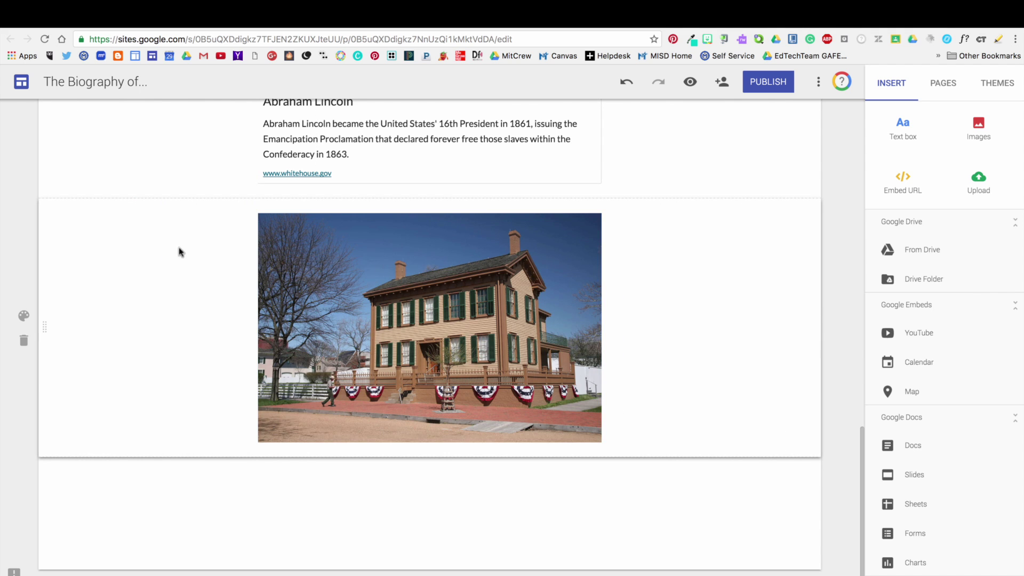
Add a centred Title-style text 'Lincoln's Home in Springfield, Illinois' below the house photo
{"action": "double_click", "coordinate": [297, 499]}
{"action": "left_click", "coordinate": [297, 499]}
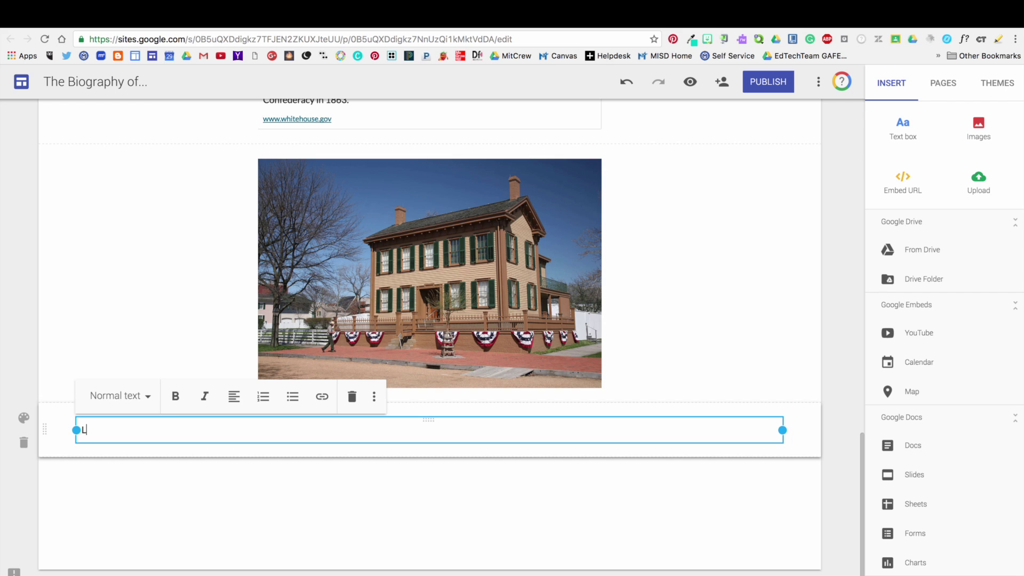
{"action": "type", "text": "Lincoln's Home in Springfield, Illinois"}
{"action": "left_click", "coordinate": [135, 378]}
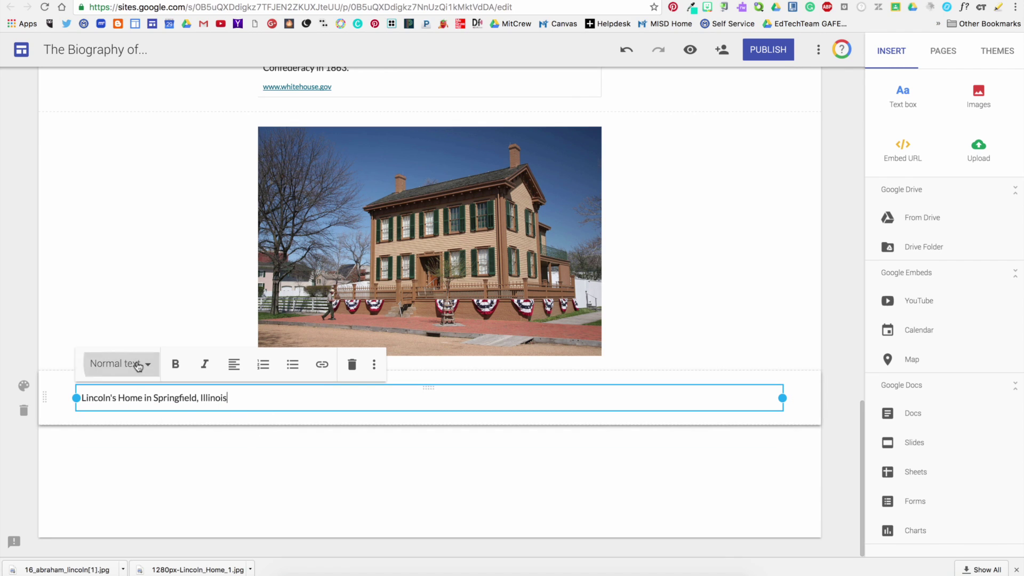
{"action": "left_click", "coordinate": [120, 409]}
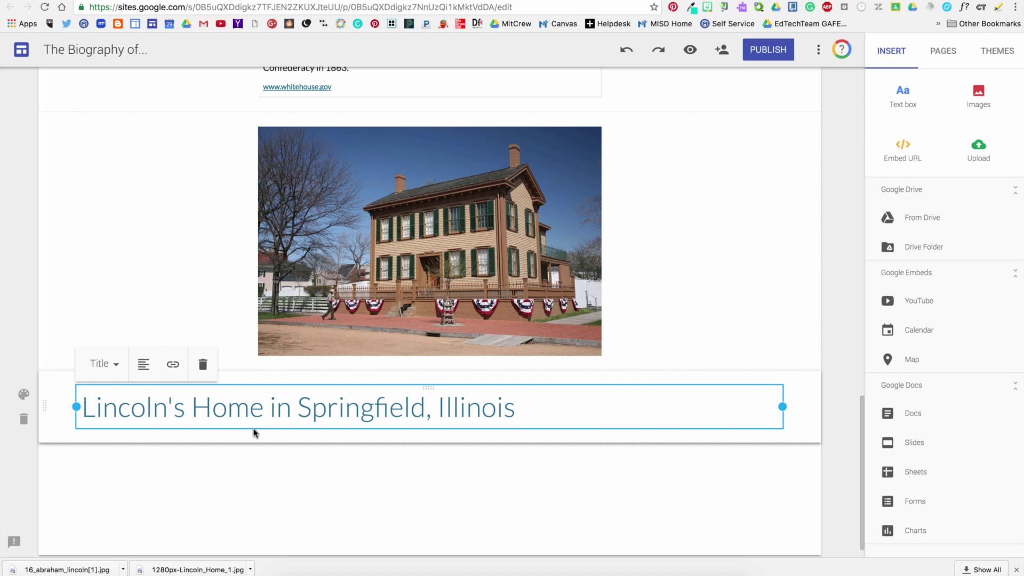
{"action": "left_click", "coordinate": [144, 368]}
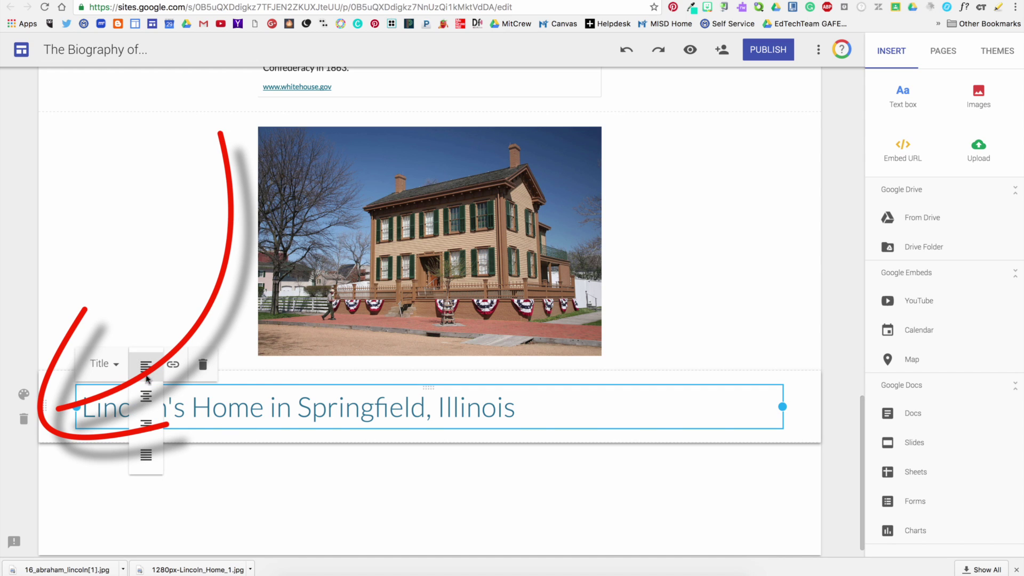
{"action": "left_click", "coordinate": [146, 396]}
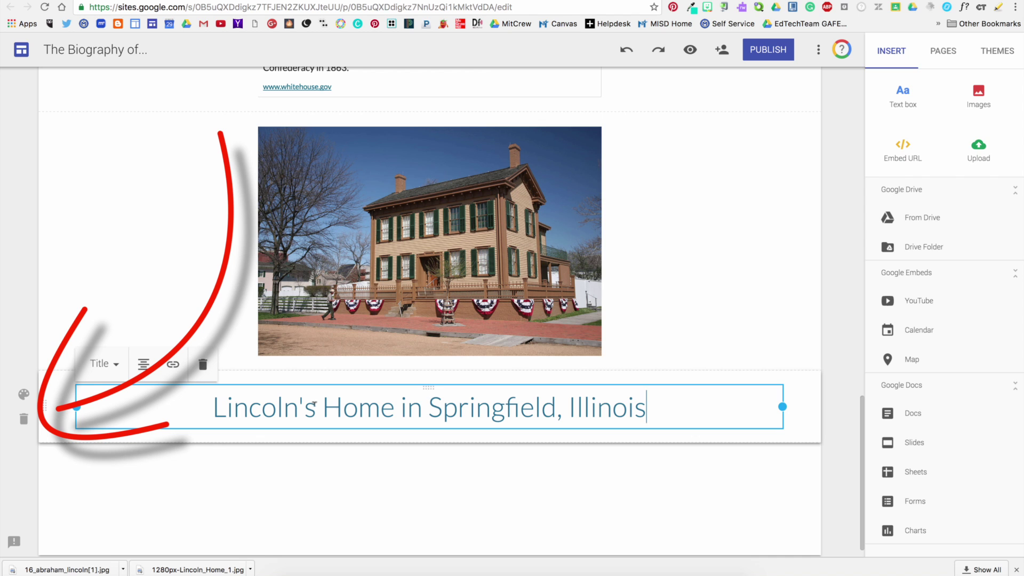
Move the caption section above the house photo
{"action": "left_click_drag", "start_coordinate": [43, 406], "coordinate": [51, 127]}
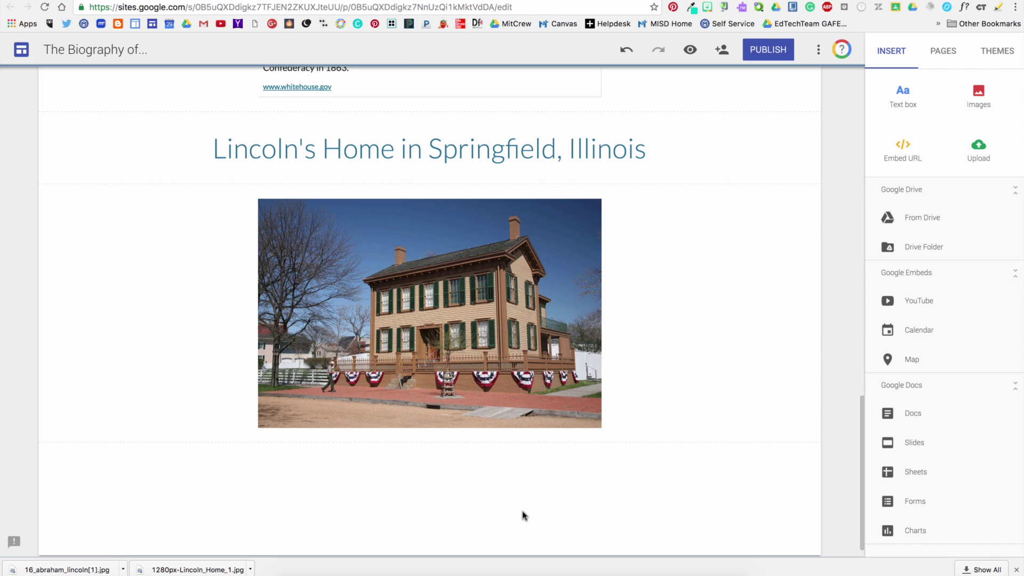
{"action": "scroll", "coordinate": [522, 515], "scroll_direction": "up", "scroll_amount": 20}
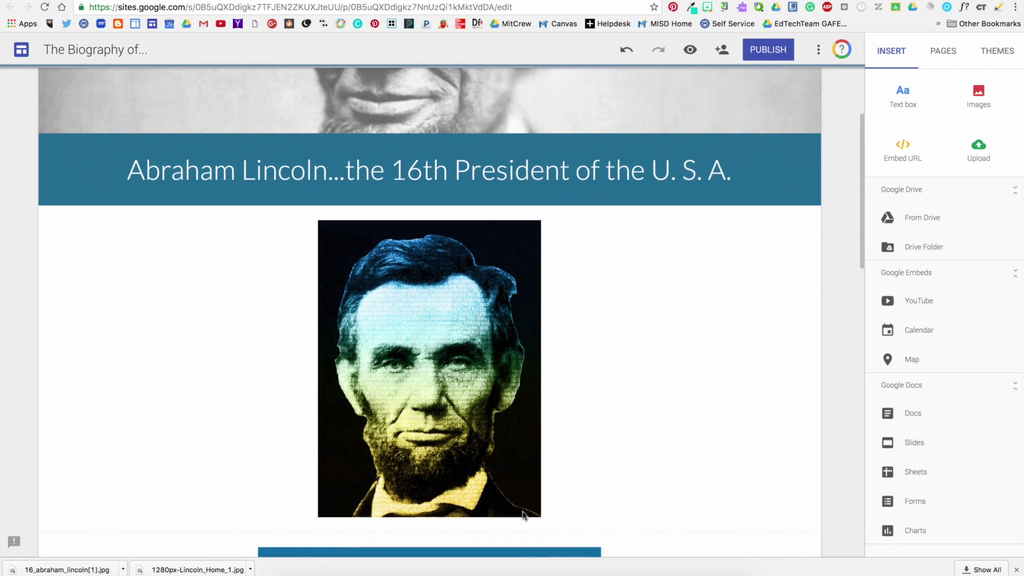
{"action": "scroll", "coordinate": [523, 515], "scroll_direction": "down", "scroll_amount": 12}
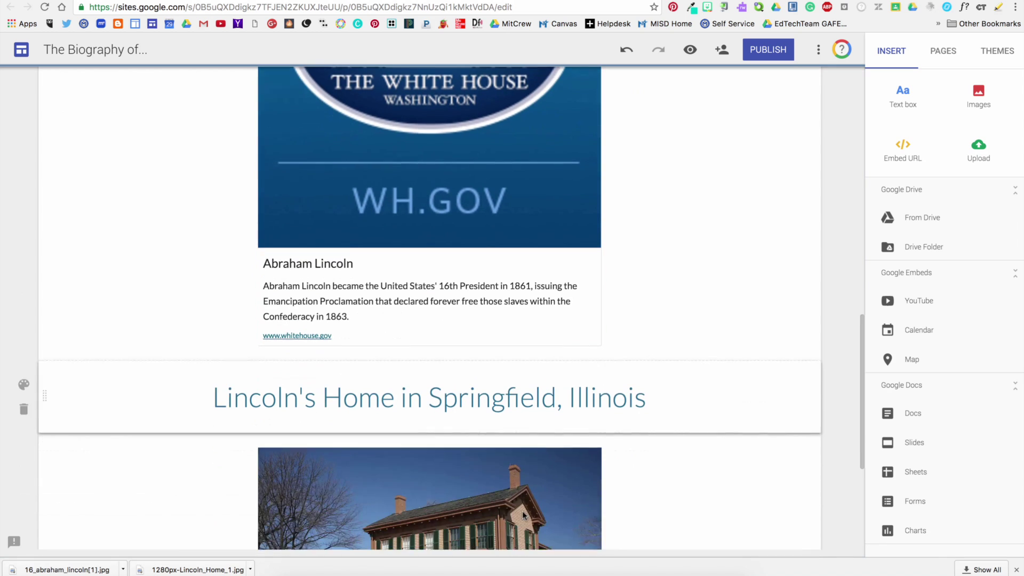
{"action": "scroll", "coordinate": [523, 515], "scroll_direction": "down", "scroll_amount": 5}
{"action": "scroll", "coordinate": [523, 512], "scroll_direction": "up", "scroll_amount": 15}
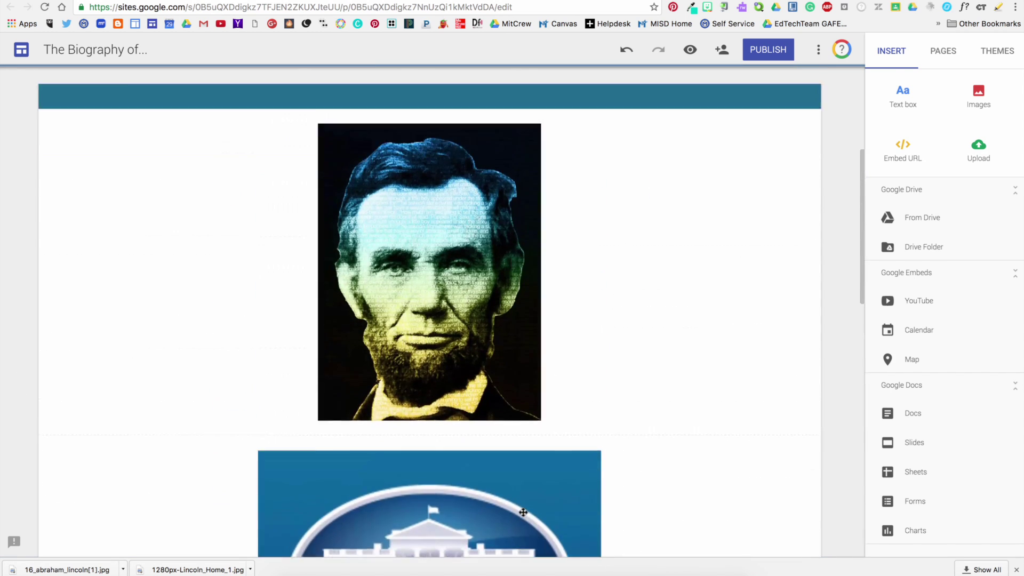
{"action": "scroll", "coordinate": [523, 512], "scroll_direction": "up", "scroll_amount": 5}
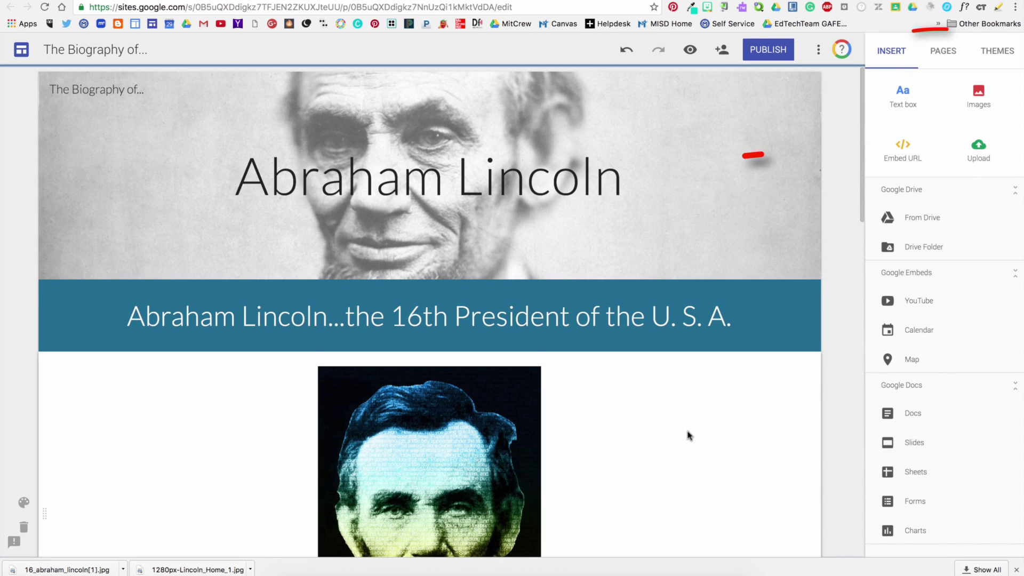
Add a new page named 'The Gettysburg Address' and begin inserting a YouTube video on it
{"action": "left_click", "coordinate": [943, 51]}
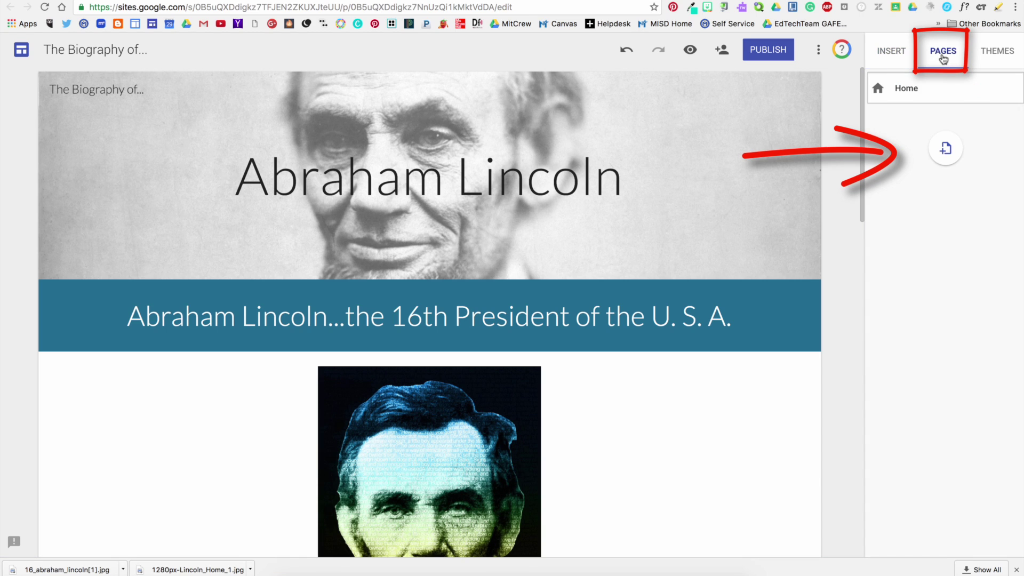
{"action": "left_click", "coordinate": [946, 148]}
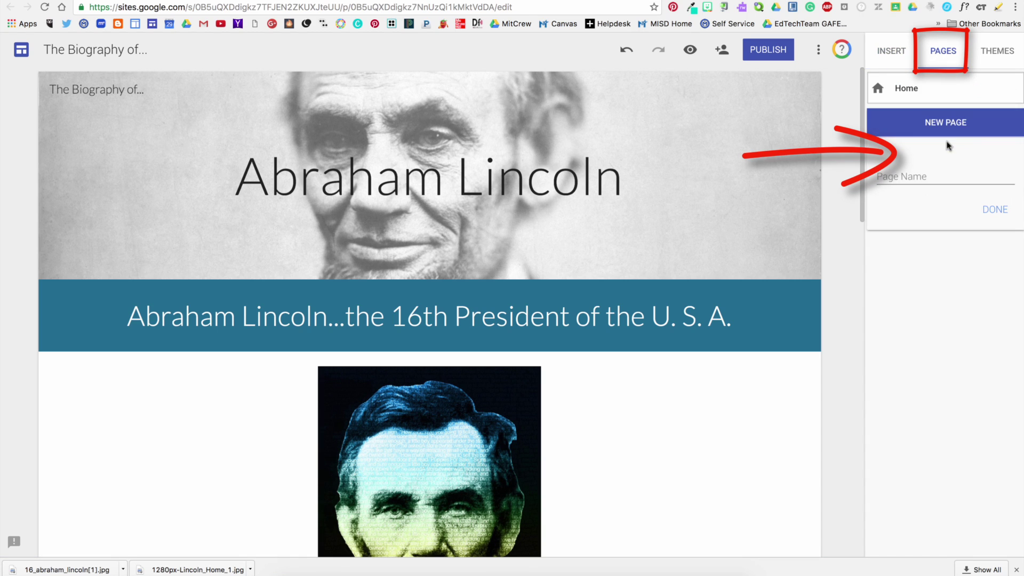
{"action": "type", "text": "The Gettysburg Address"}
{"action": "left_click", "coordinate": [1006, 214]}
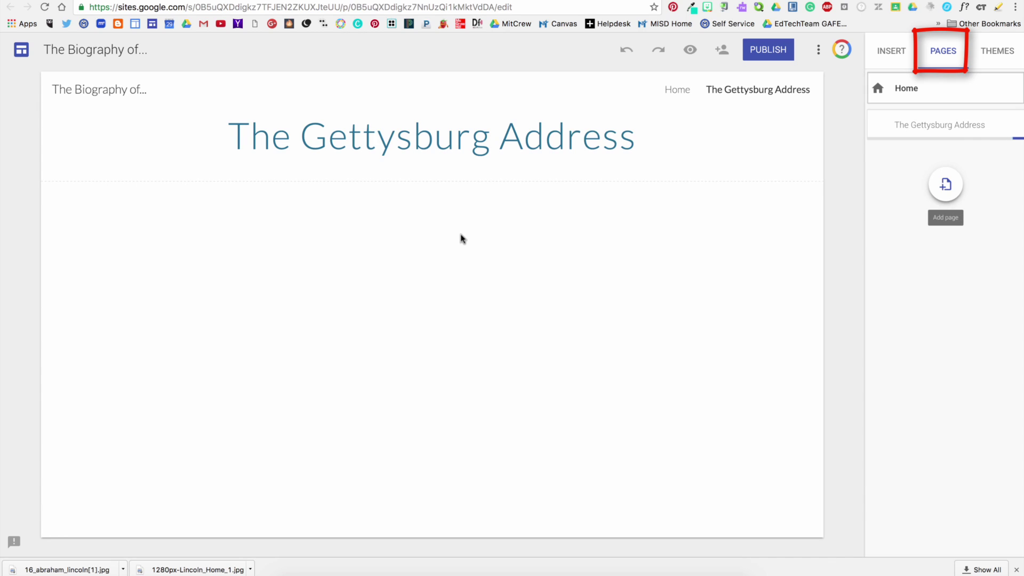
{"action": "left_click", "coordinate": [891, 61]}
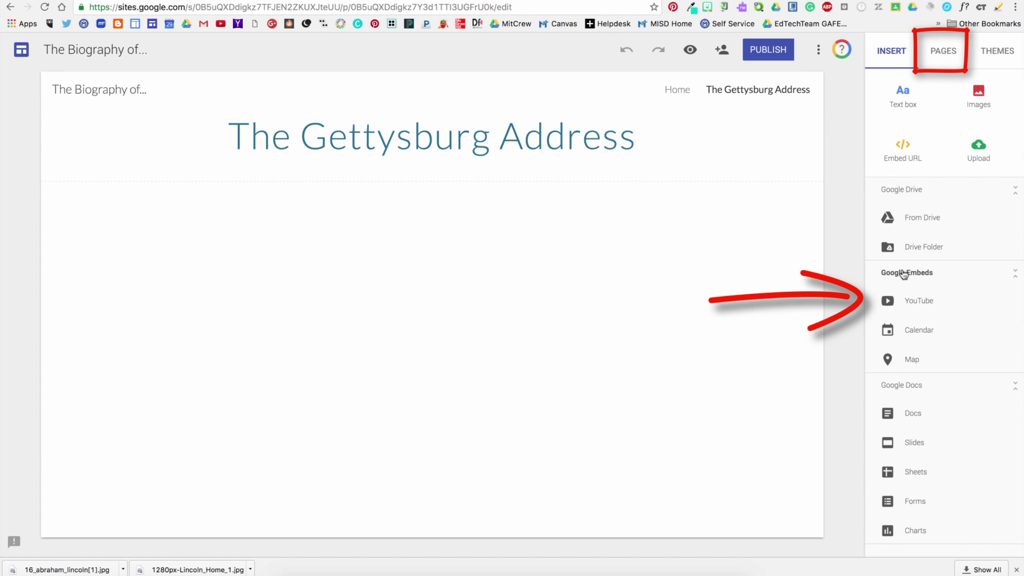
{"action": "left_click", "coordinate": [909, 301]}
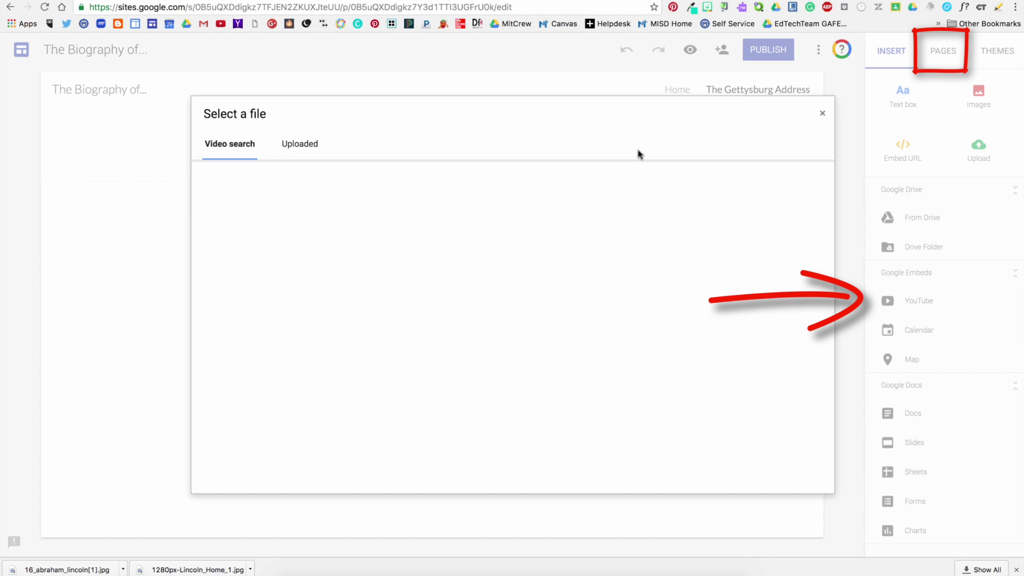
Embed a recited Lincoln Gettysburg Address YouTube video centred on the page, then start another page
{"action": "left_click", "coordinate": [247, 157]}
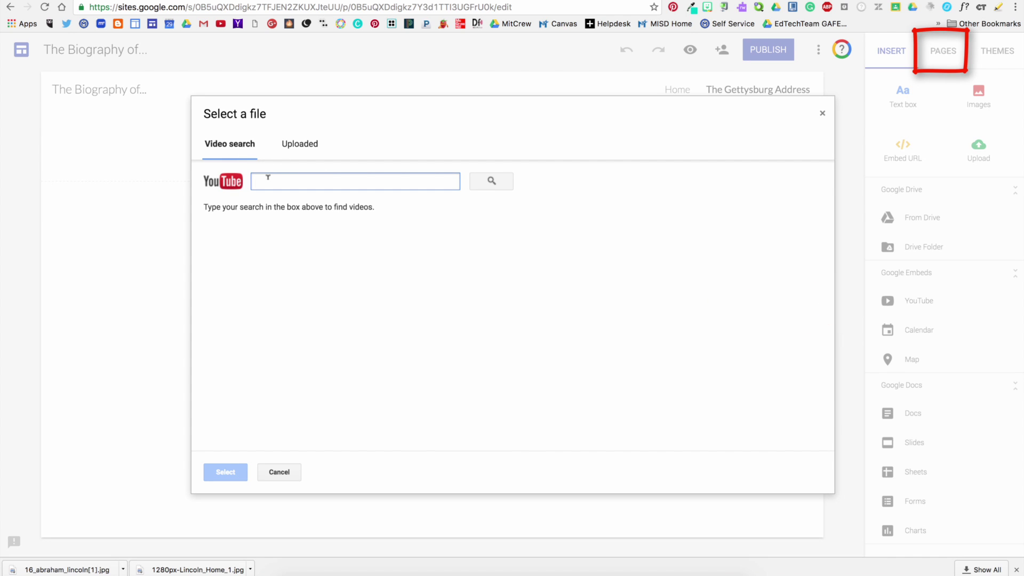
{"action": "type", "text": "Gettysburg Address"}
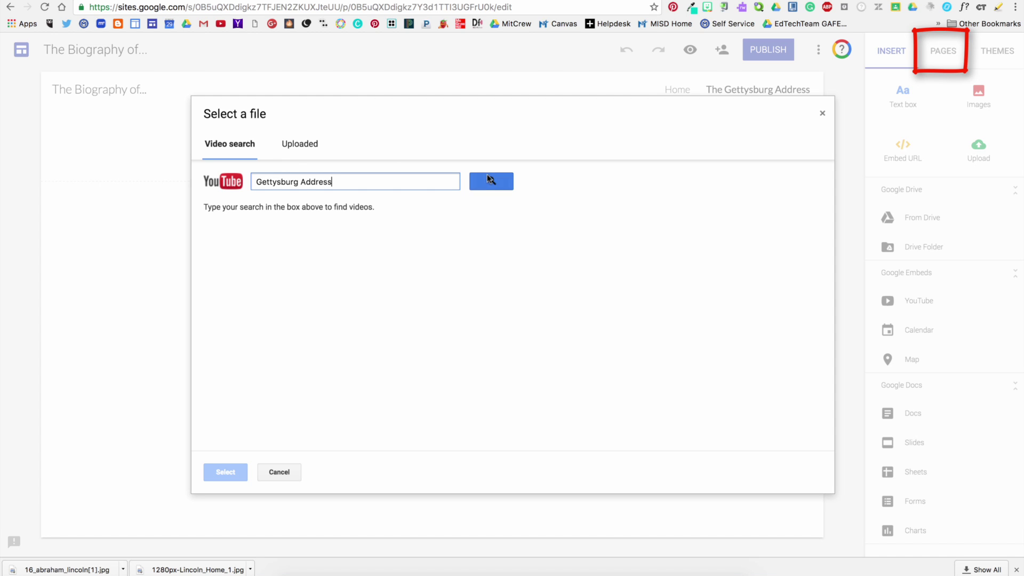
{"action": "left_click", "coordinate": [492, 181]}
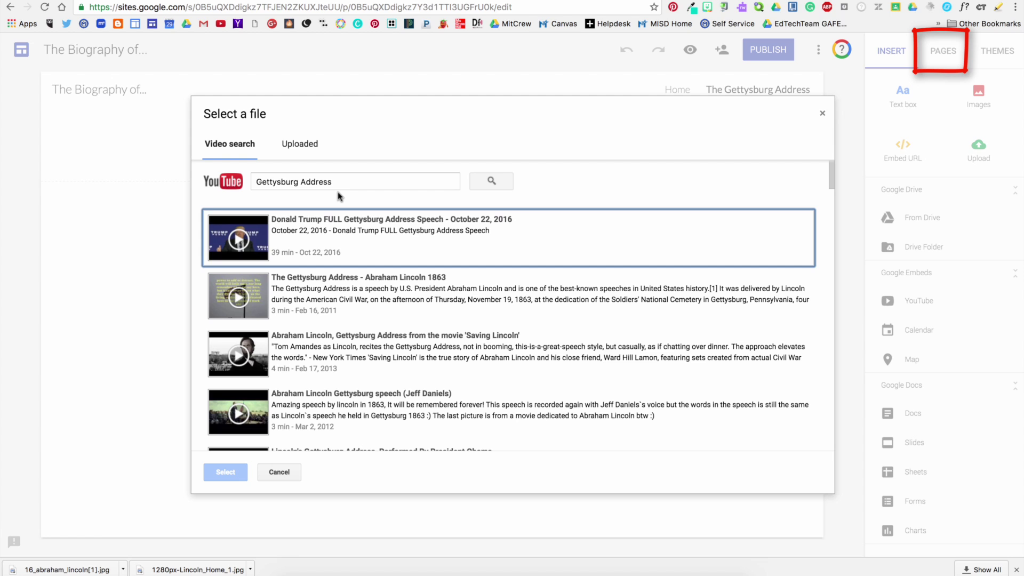
{"action": "scroll", "coordinate": [339, 269], "scroll_direction": "down", "scroll_amount": 2}
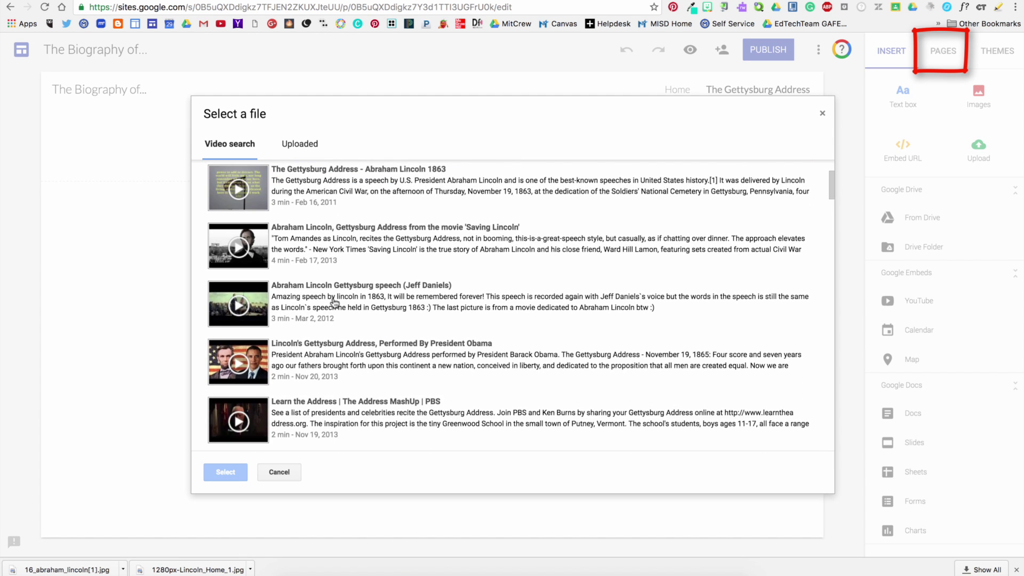
{"action": "left_click", "coordinate": [335, 302]}
{"action": "left_click", "coordinate": [229, 473]}
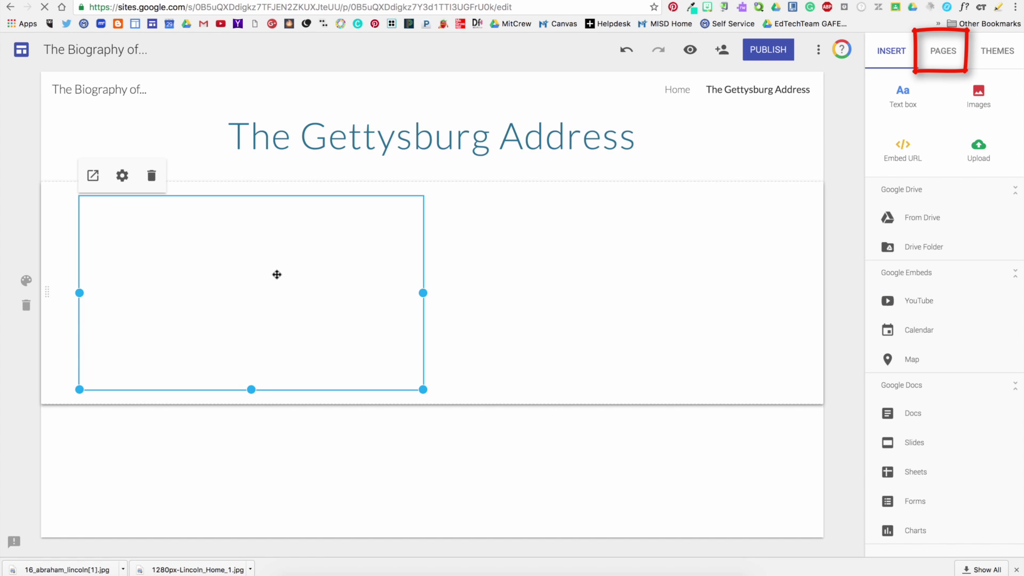
{"action": "left_click_drag", "start_coordinate": [277, 274], "coordinate": [466, 275]}
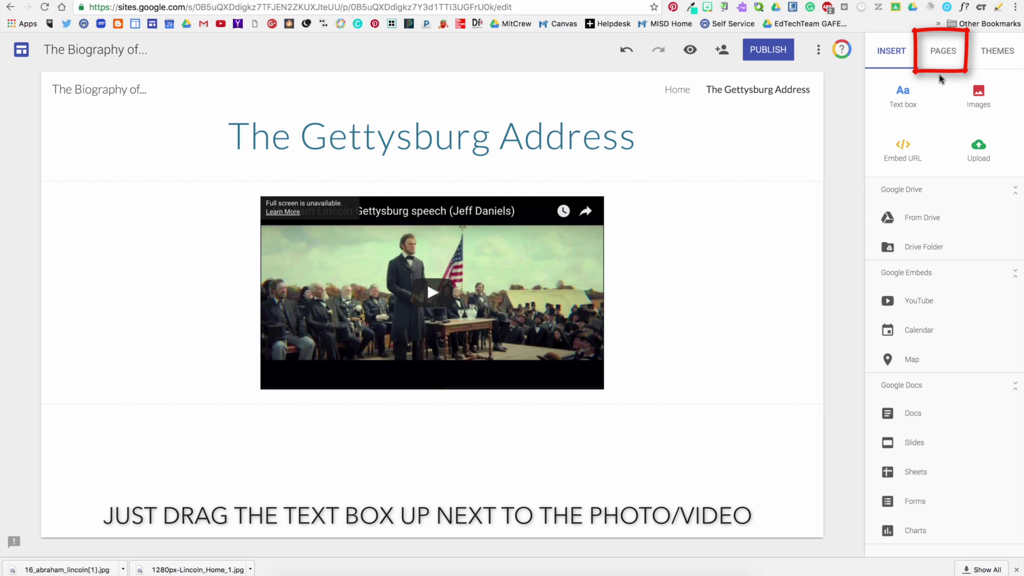
{"action": "left_click", "coordinate": [944, 54]}
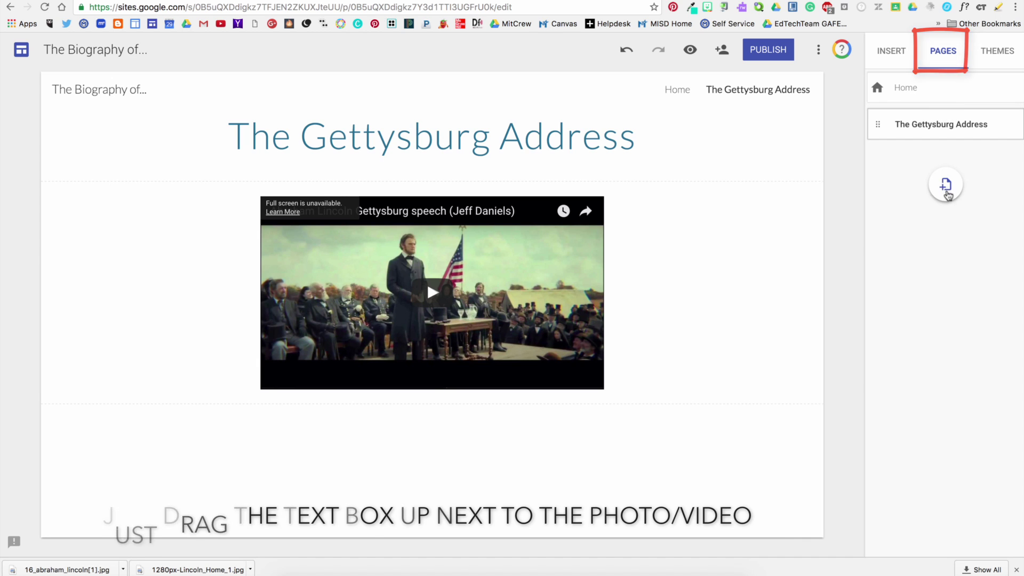
{"action": "left_click", "coordinate": [945, 184]}
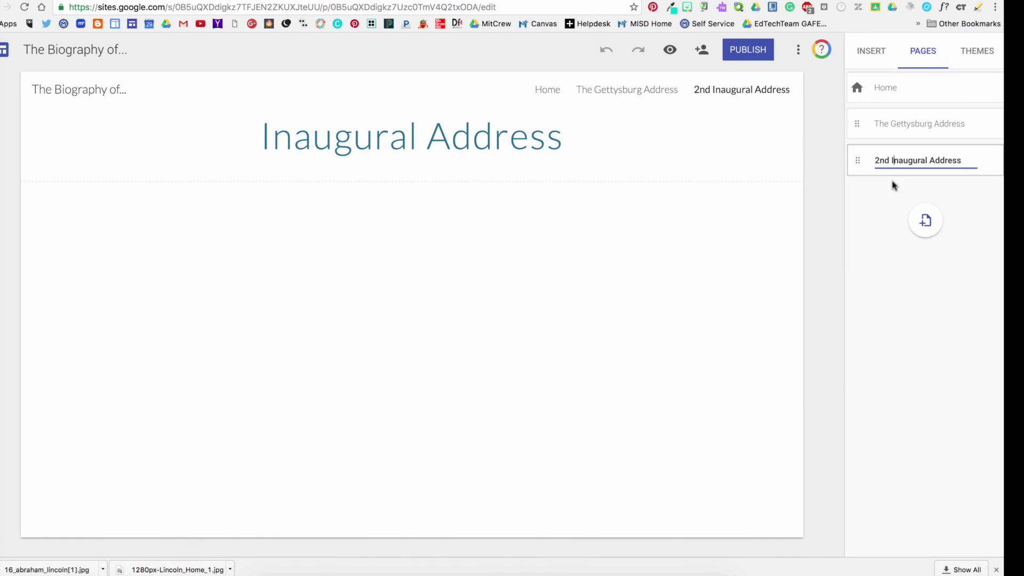
Confirm the new '2nd Inaugural Address' page and bring up its three-dot options
{"action": "left_click", "coordinate": [894, 194]}
{"action": "left_click", "coordinate": [901, 176]}
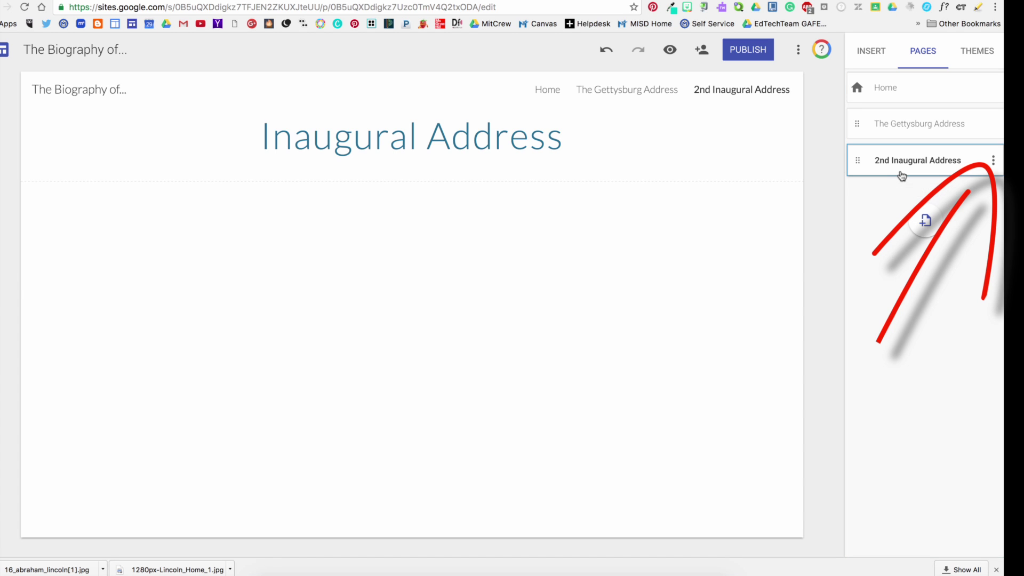
{"action": "left_click", "coordinate": [992, 165]}
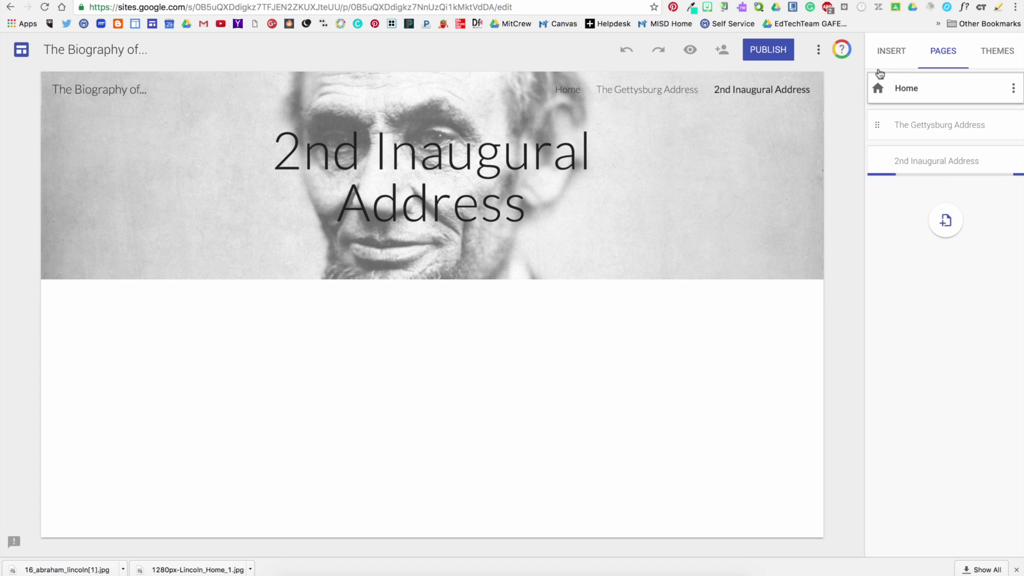
Embed the 'Abraham Lincoln - Second Inaugural Address' YouTube video via its pasted URL, centred on the page
{"action": "left_click", "coordinate": [888, 63]}
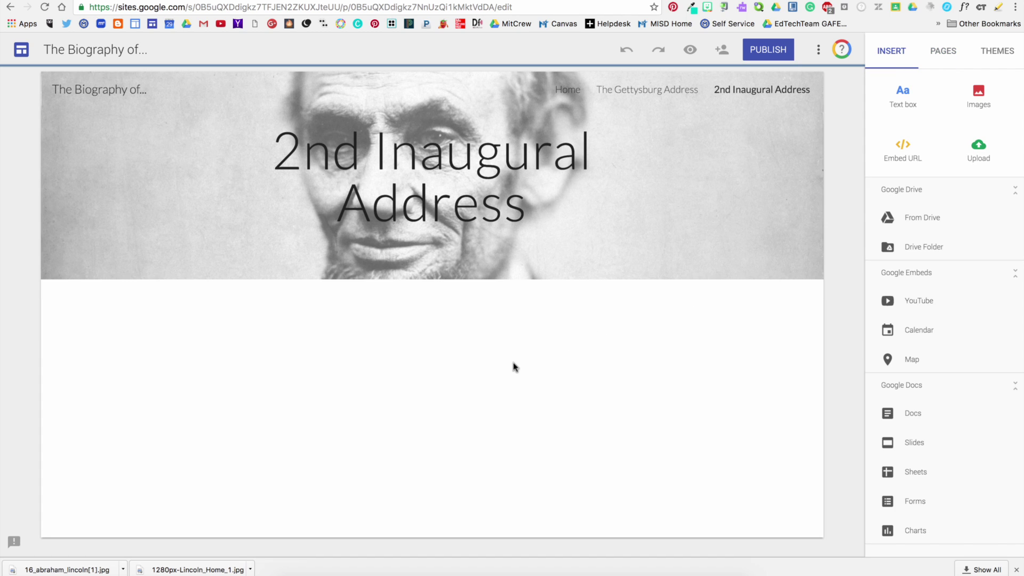
{"action": "left_click", "coordinate": [915, 301]}
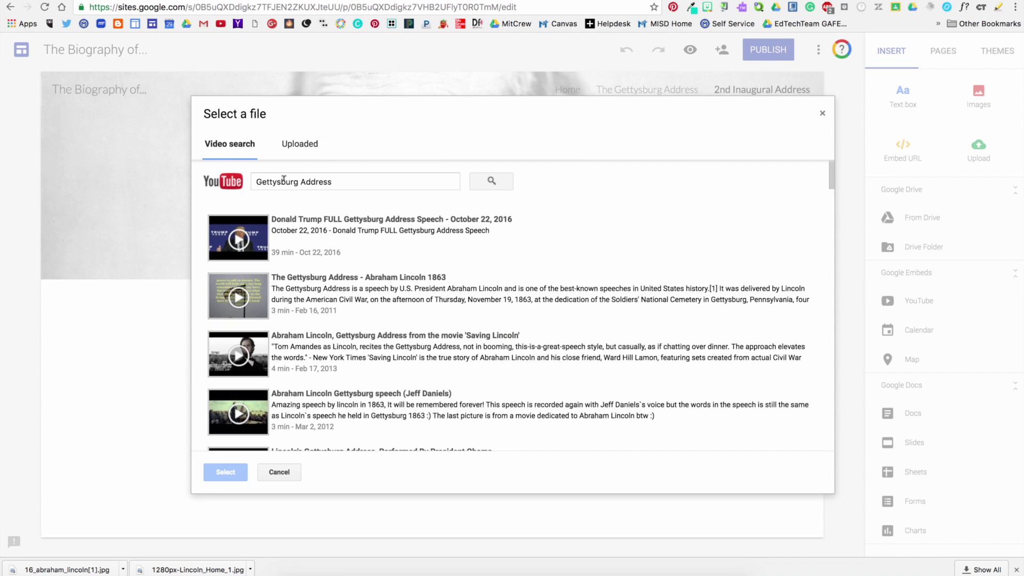
{"action": "left_click_drag", "start_coordinate": [366, 180], "coordinate": [202, 177]}
{"action": "type", "text": "https://www.youtube.com/watch?v=6SrG3xYRxKY"}
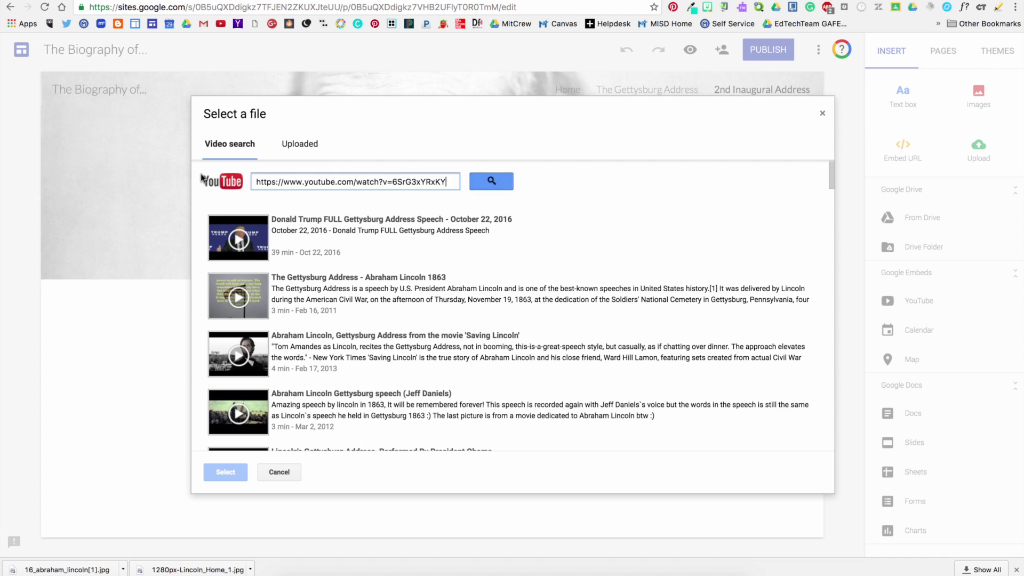
{"action": "key", "text": "Return"}
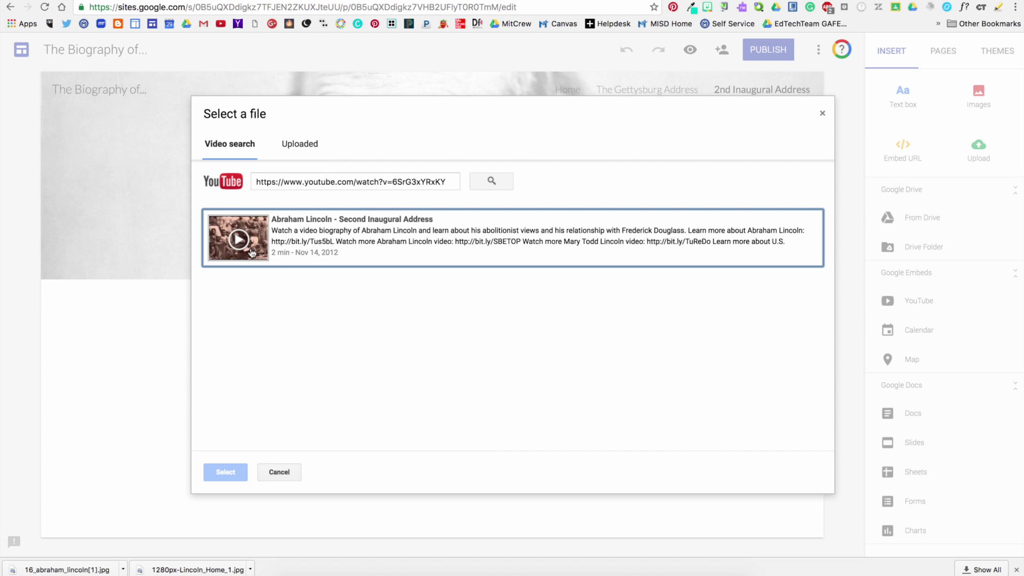
{"action": "left_click", "coordinate": [249, 261]}
{"action": "left_click", "coordinate": [228, 472]}
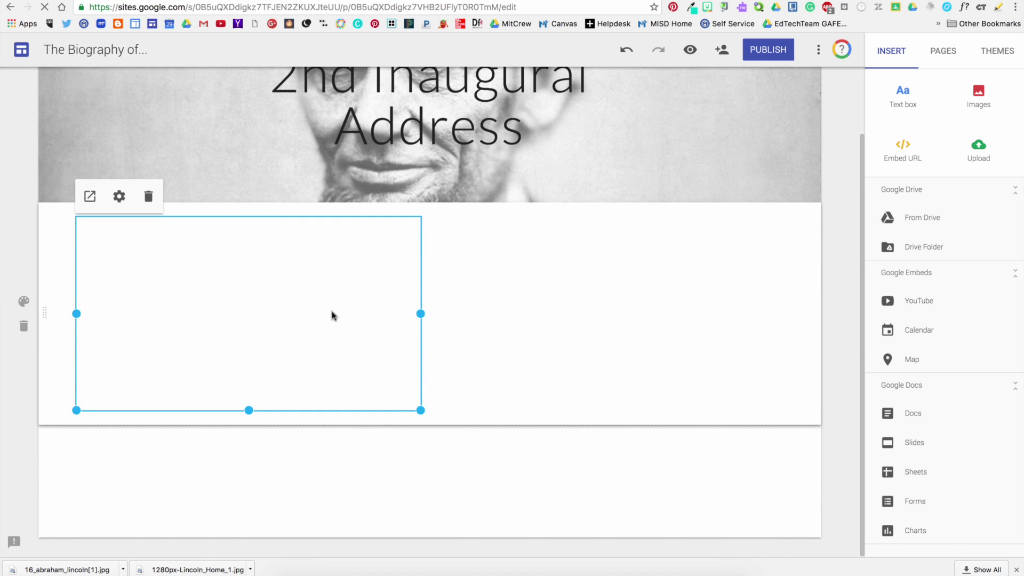
{"action": "left_click_drag", "start_coordinate": [331, 315], "coordinate": [464, 309]}
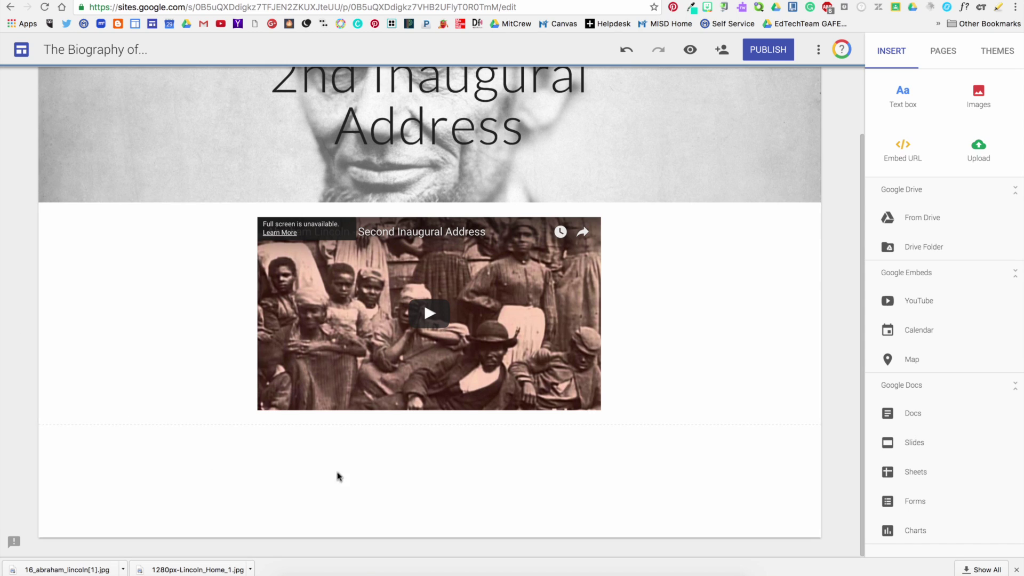
Add a Title-style text box reading 'Lincoln's 2nd Inaugural Address...A call to bind the nation's wounds.' below the video
{"action": "double_click", "coordinate": [372, 477]}
{"action": "left_click", "coordinate": [376, 476]}
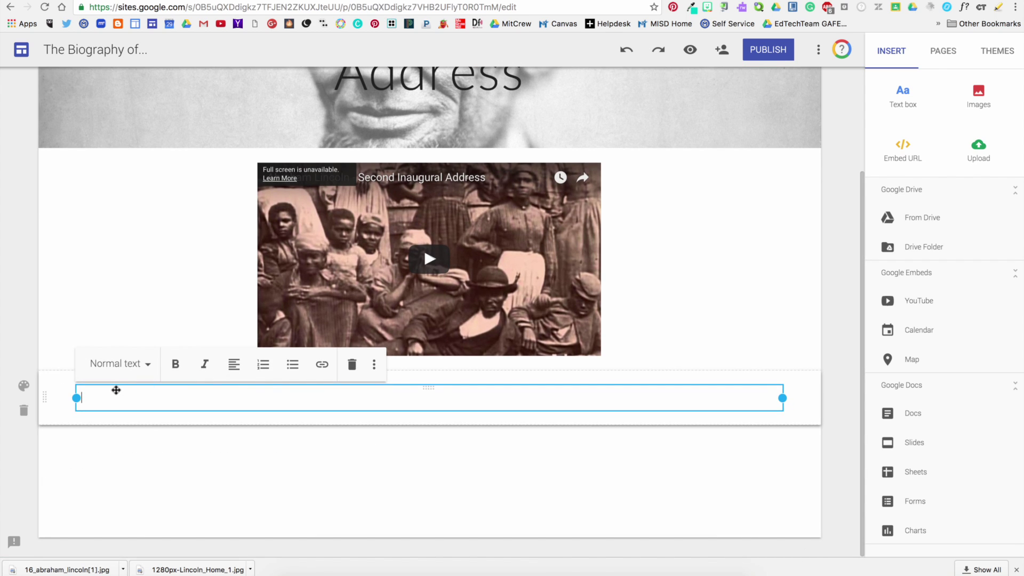
{"action": "type", "text": "L"}
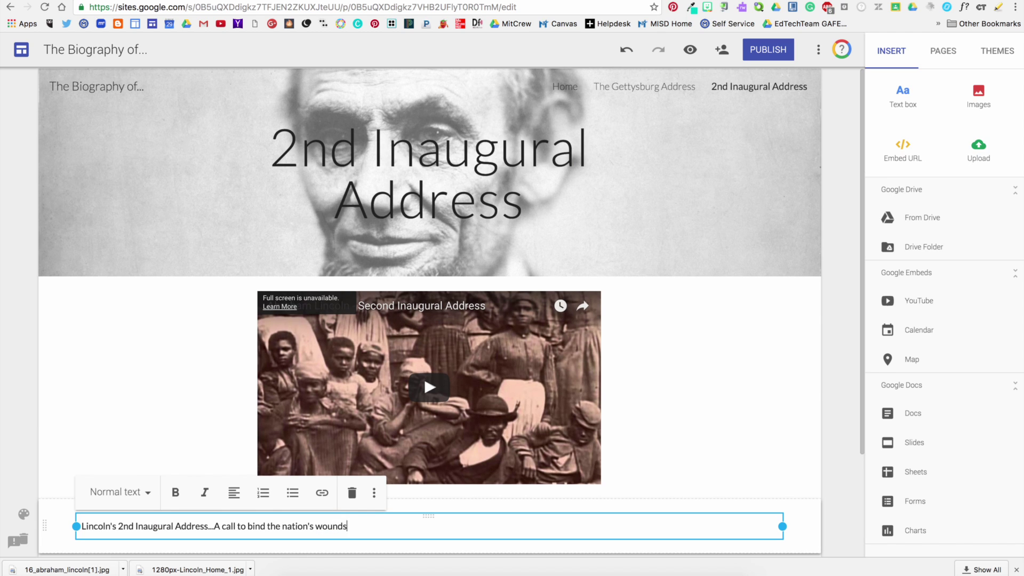
{"action": "left_click", "coordinate": [117, 493]}
{"action": "left_click", "coordinate": [114, 533]}
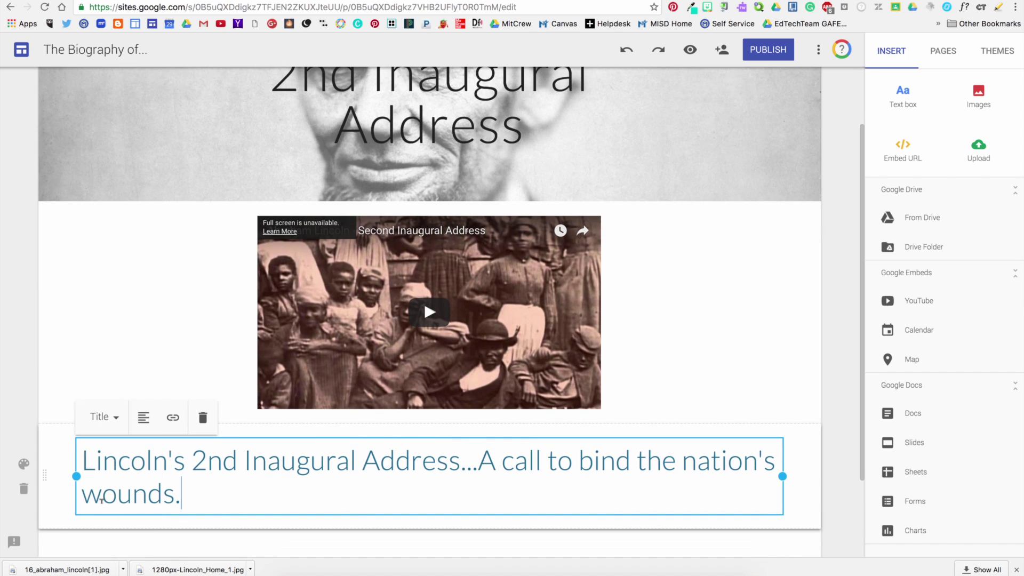
Move the caption section above the video and give it the Emphasis 2 style
{"action": "left_click_drag", "start_coordinate": [45, 475], "coordinate": [56, 245]}
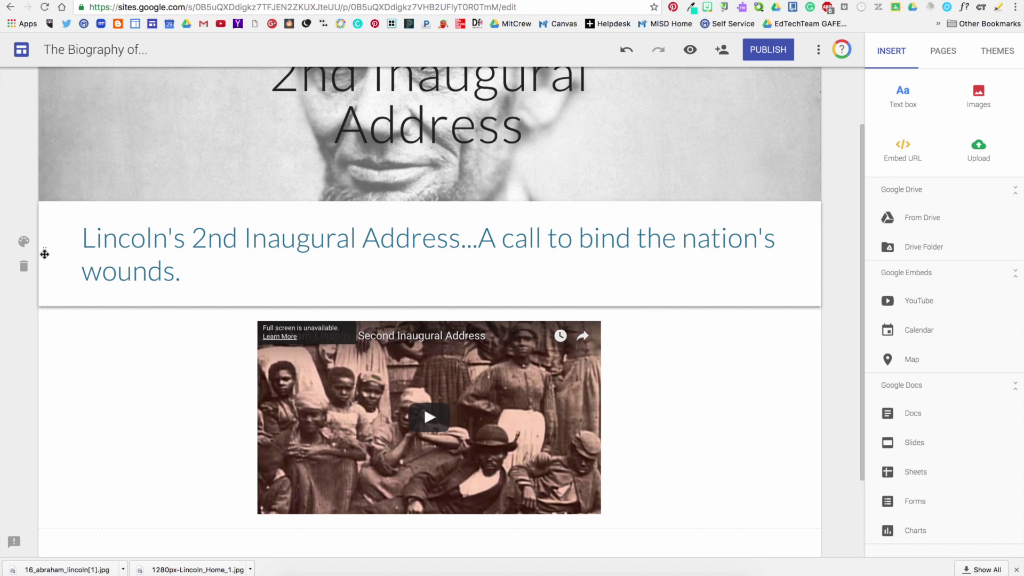
{"action": "left_click", "coordinate": [24, 241]}
{"action": "left_click", "coordinate": [60, 286]}
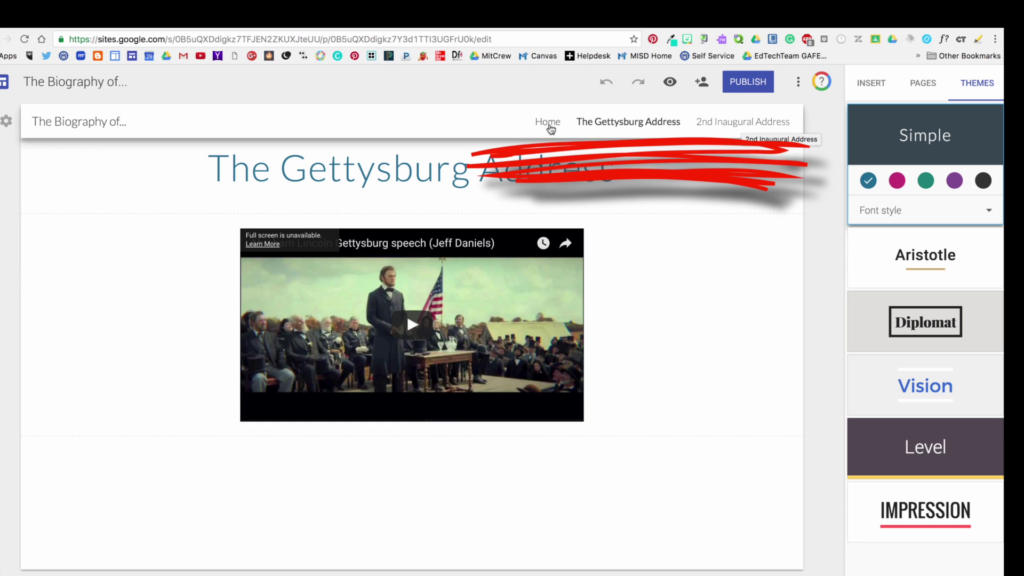
From the Home page, preview Aristotle, Diplomat, Vision, Level and Impression themes, then settle on Simple
{"action": "left_click", "coordinate": [548, 123]}
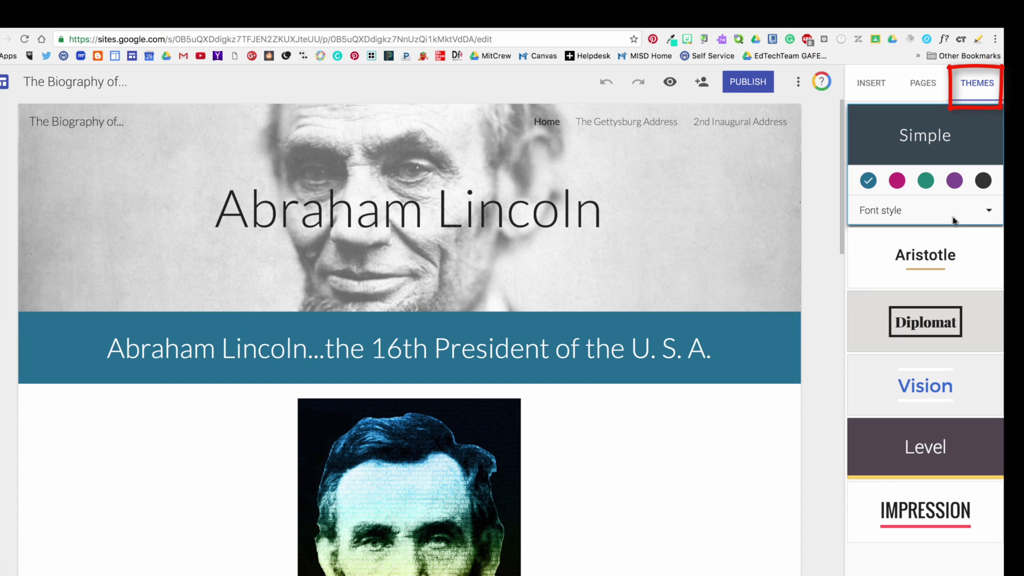
{"action": "left_click", "coordinate": [943, 257]}
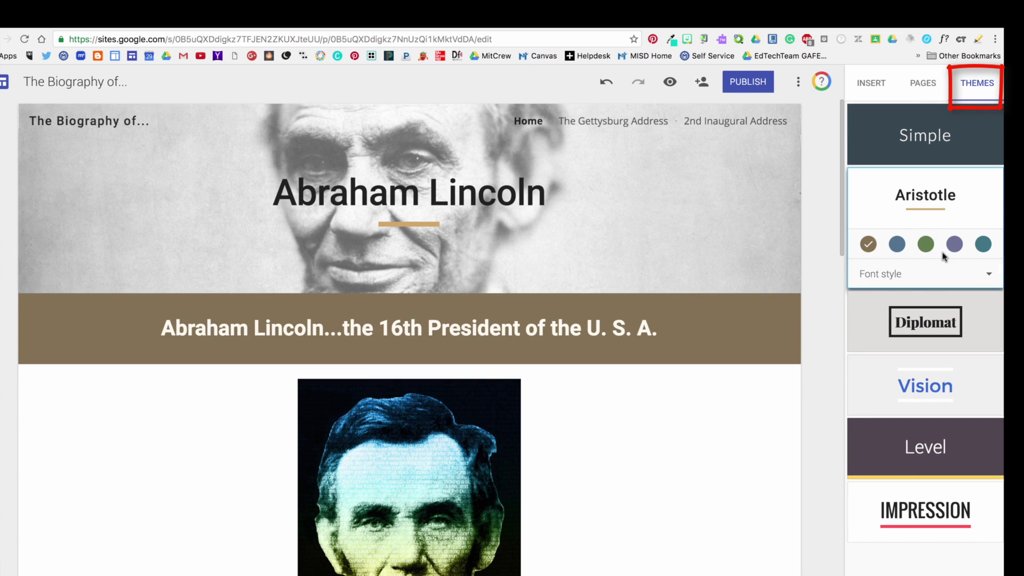
{"action": "left_click", "coordinate": [941, 332]}
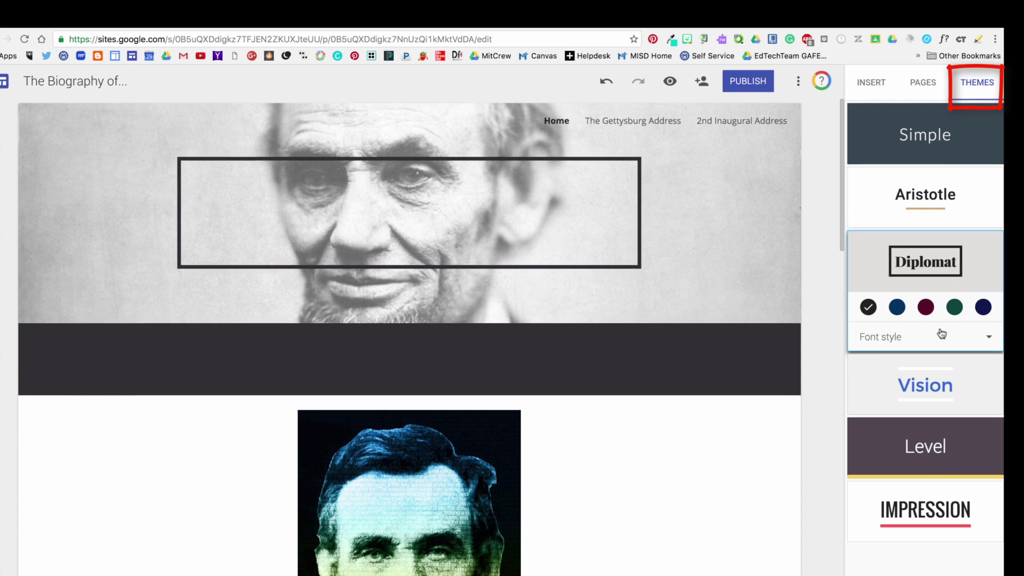
{"action": "left_click", "coordinate": [925, 386]}
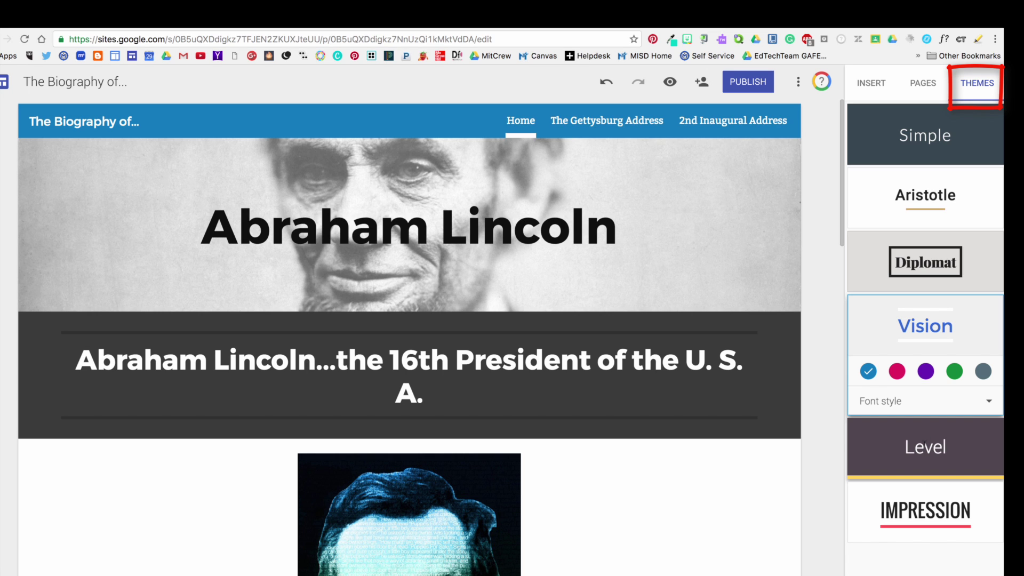
{"action": "left_click", "coordinate": [925, 447]}
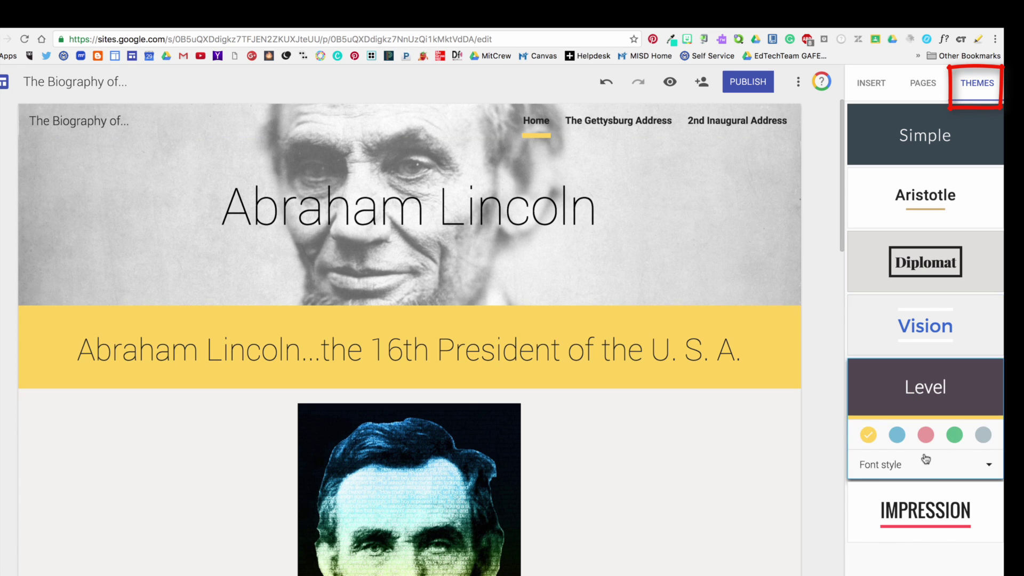
{"action": "left_click", "coordinate": [897, 436]}
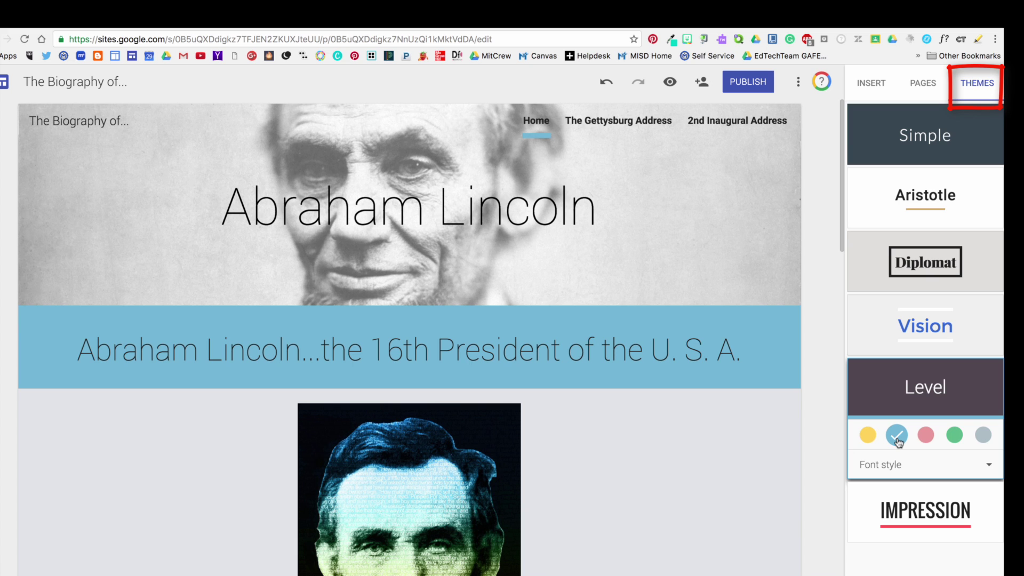
{"action": "left_click", "coordinate": [929, 441]}
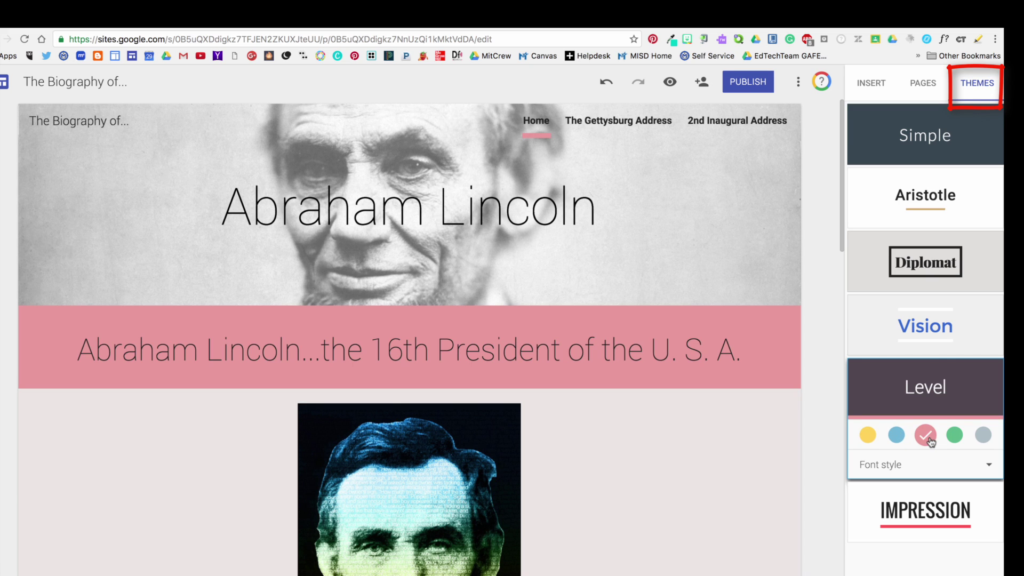
{"action": "left_click", "coordinate": [955, 438]}
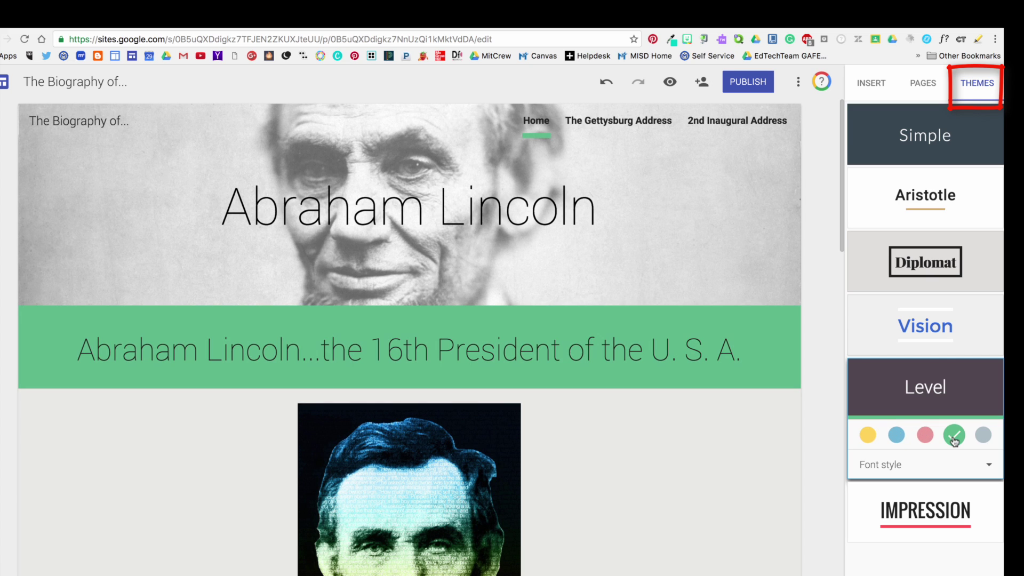
{"action": "left_click", "coordinate": [983, 437]}
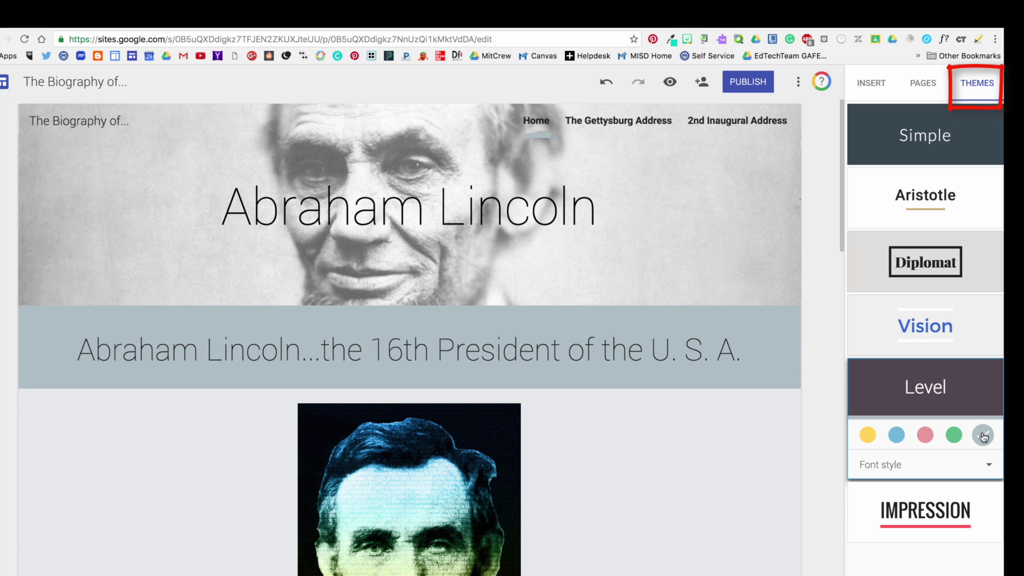
{"action": "left_click", "coordinate": [941, 490]}
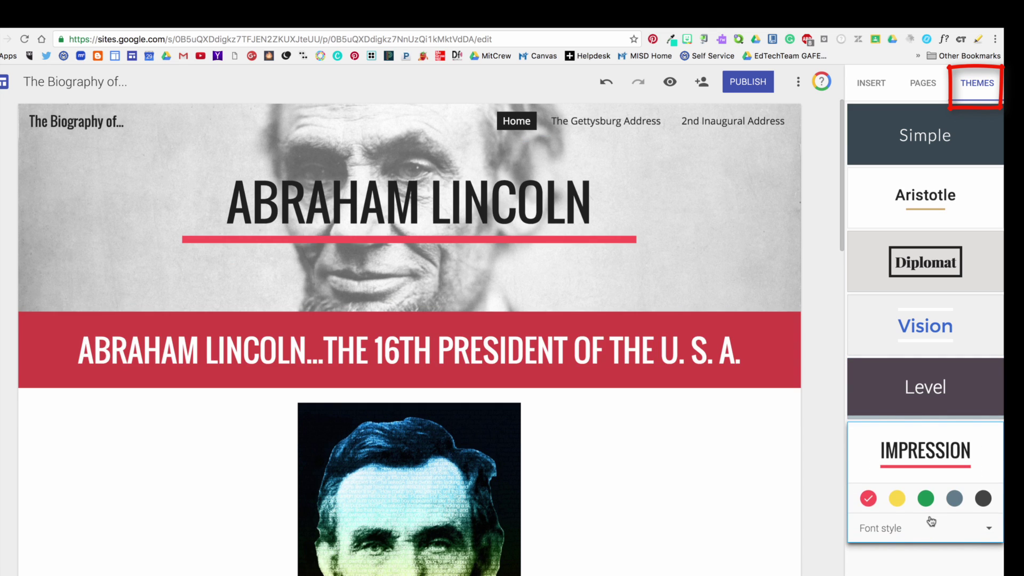
{"action": "left_click", "coordinate": [925, 135]}
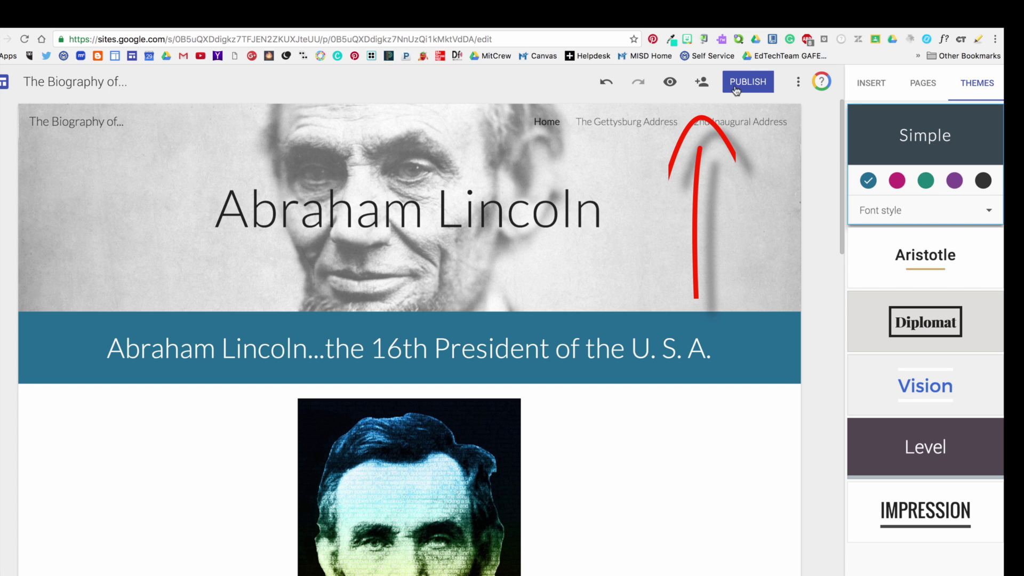
Change link sharing so anyone with the link can edit the site, then close sharing
{"action": "left_click", "coordinate": [701, 83]}
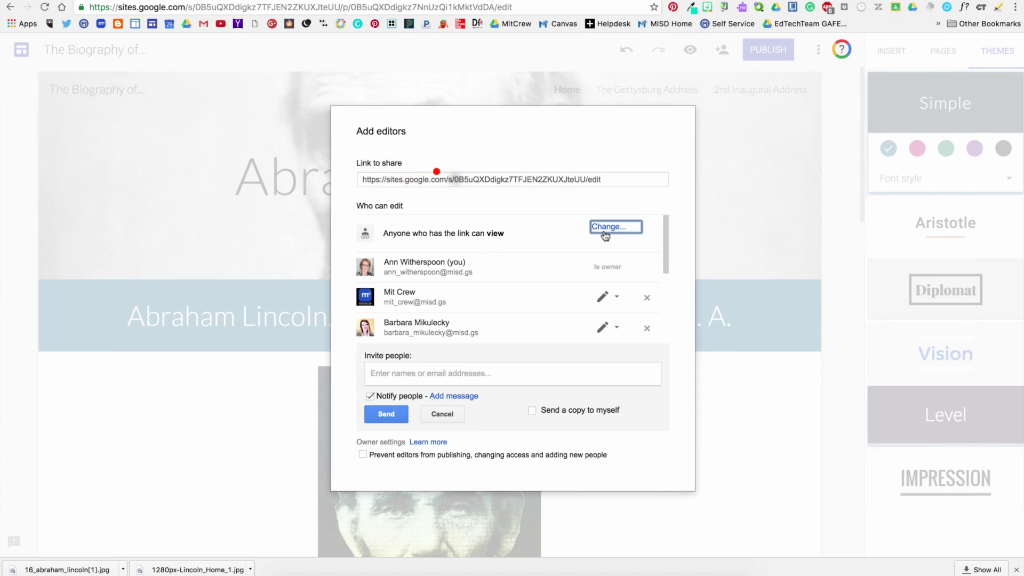
{"action": "left_click", "coordinate": [590, 259]}
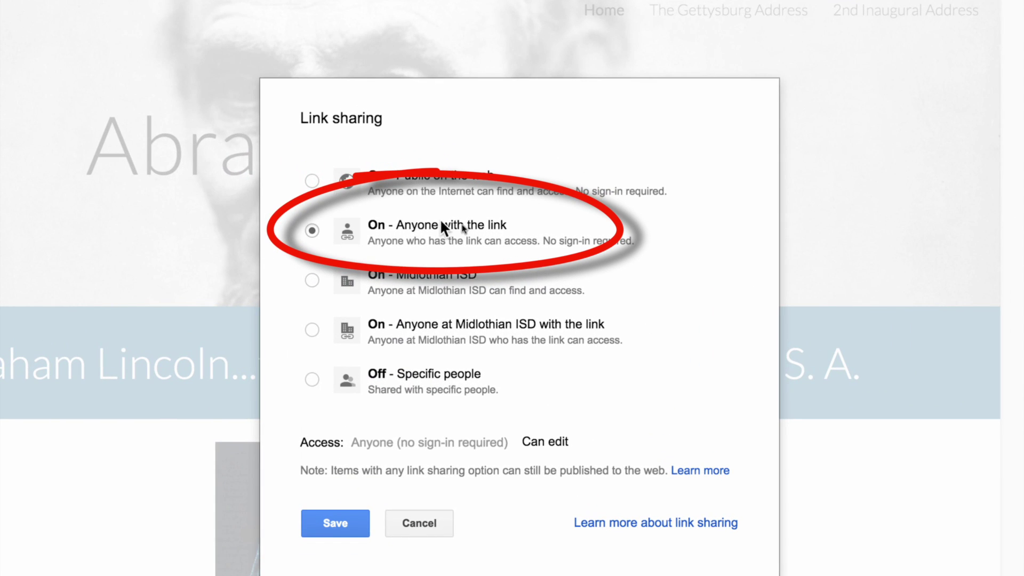
{"action": "left_click", "coordinate": [335, 527]}
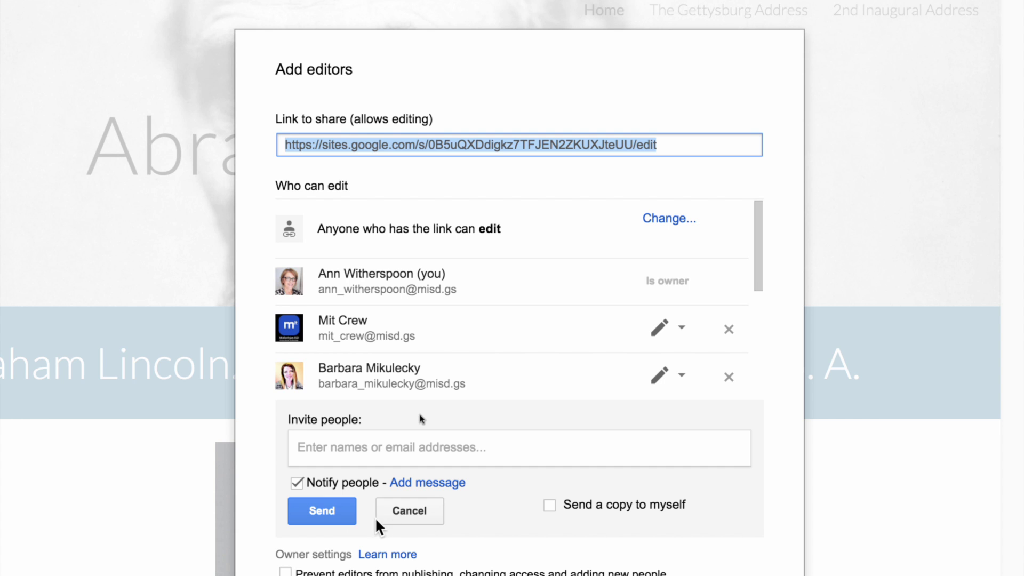
{"action": "left_click", "coordinate": [397, 514]}
{"action": "left_click", "coordinate": [308, 561]}
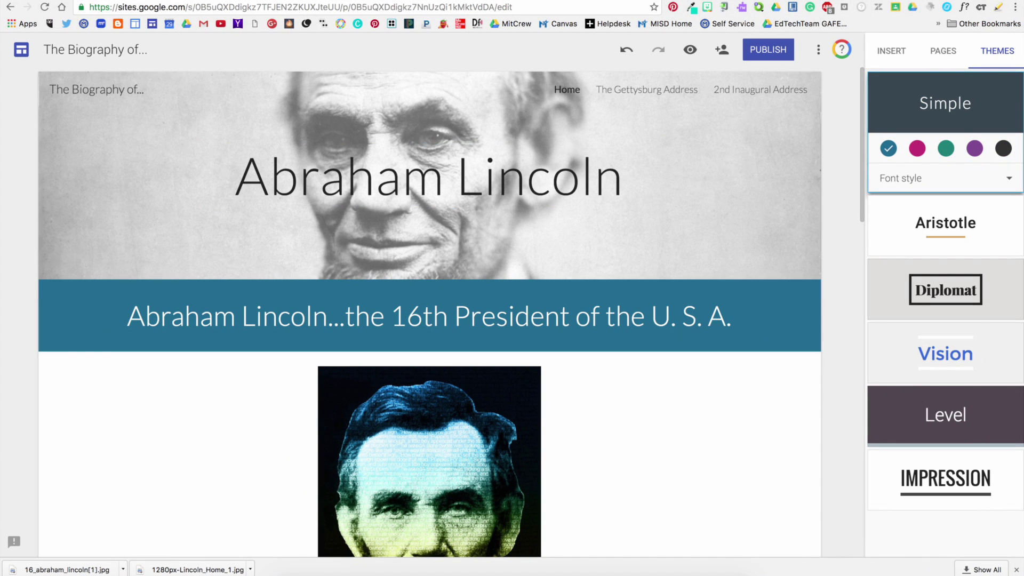
{"action": "left_click", "coordinate": [690, 51]}
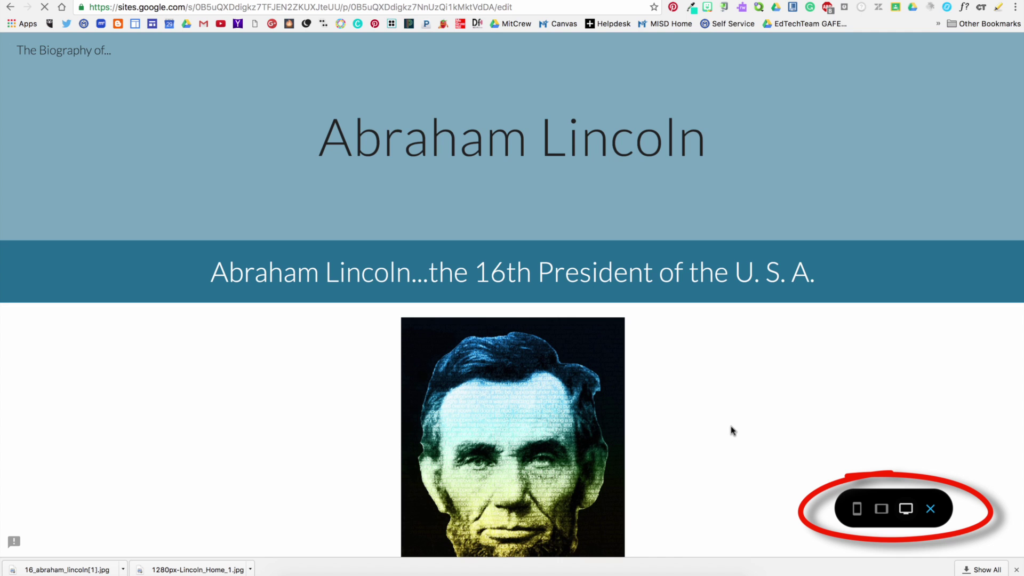
{"action": "scroll", "coordinate": [731, 427], "scroll_direction": "down", "scroll_amount": 5}
{"action": "scroll", "coordinate": [731, 430], "scroll_direction": "down", "scroll_amount": 15}
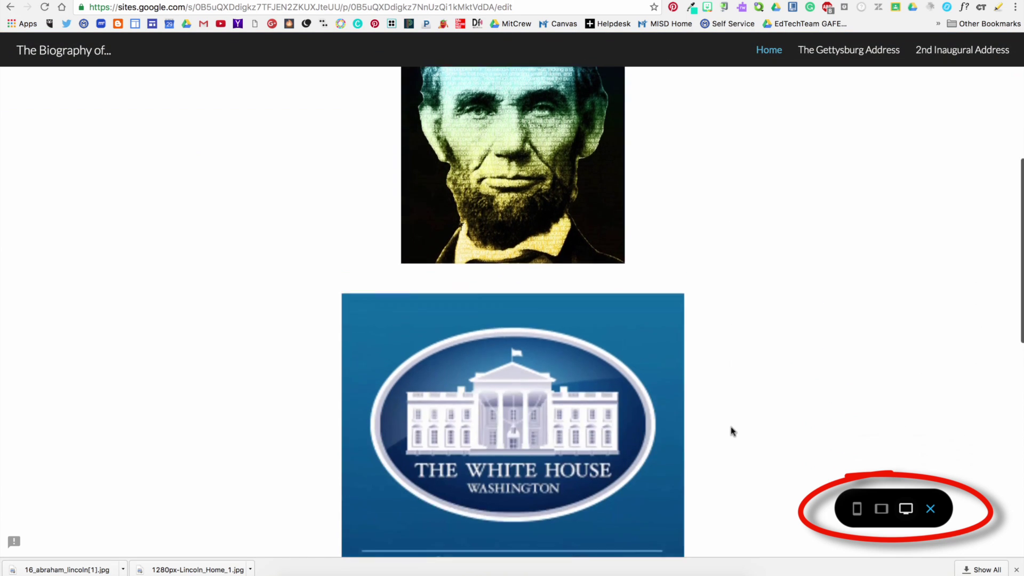
{"action": "scroll", "coordinate": [731, 430], "scroll_direction": "up", "scroll_amount": 20}
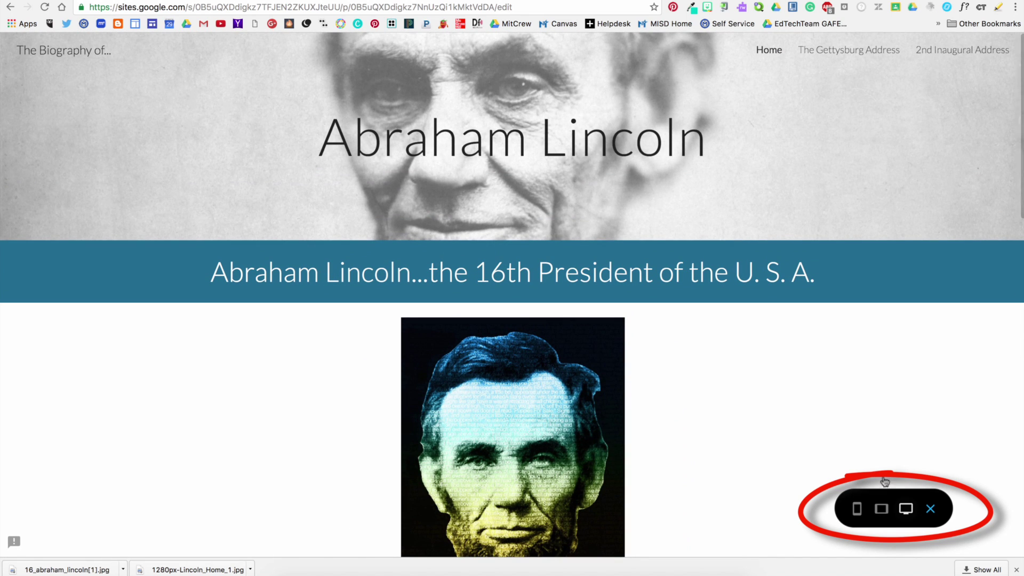
{"action": "left_click", "coordinate": [881, 508]}
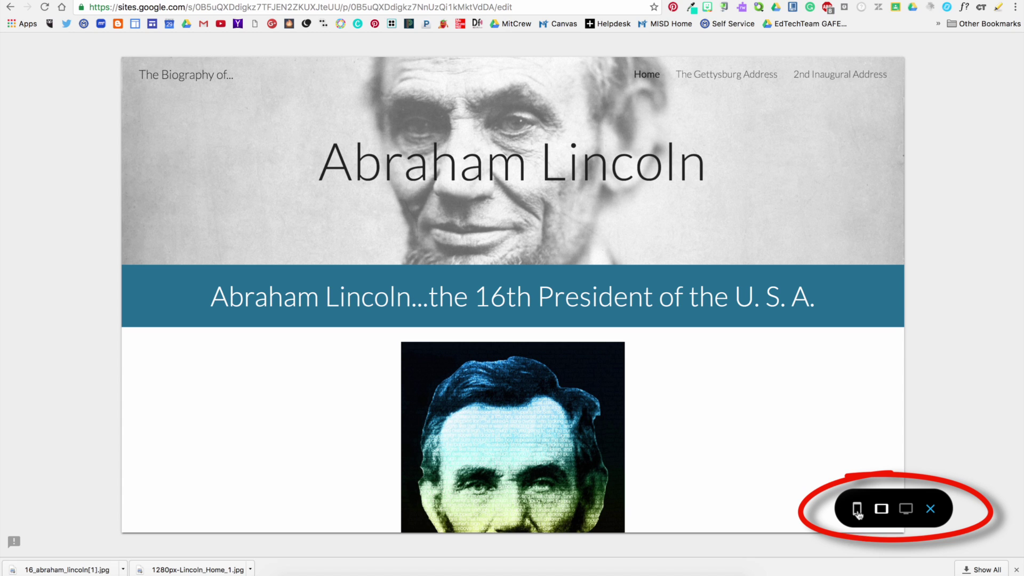
{"action": "left_click", "coordinate": [857, 510]}
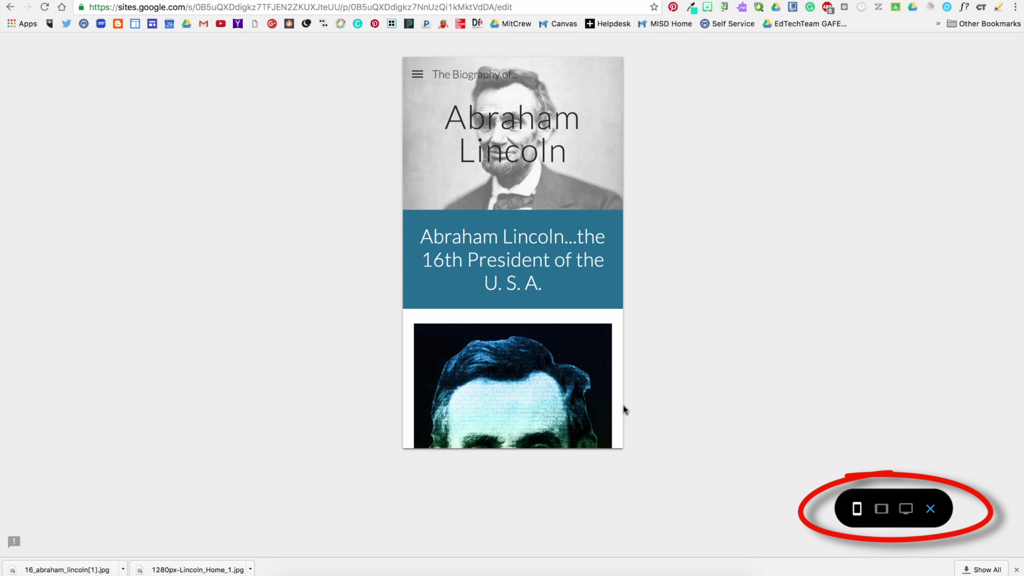
{"action": "scroll", "coordinate": [561, 370], "scroll_direction": "down", "scroll_amount": 15}
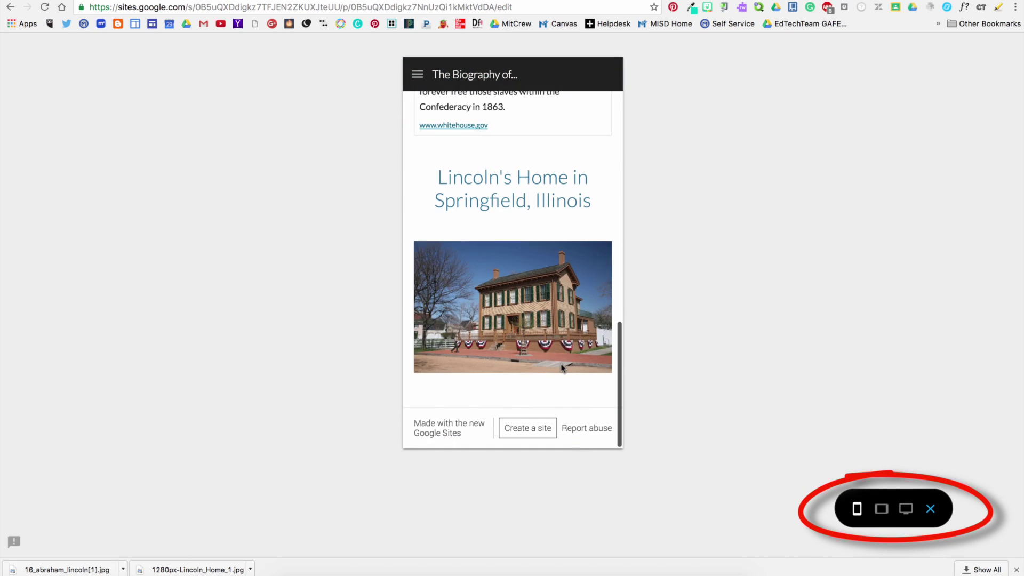
{"action": "scroll", "coordinate": [561, 370], "scroll_direction": "up", "scroll_amount": 8}
{"action": "scroll", "coordinate": [560, 369], "scroll_direction": "up", "scroll_amount": 10}
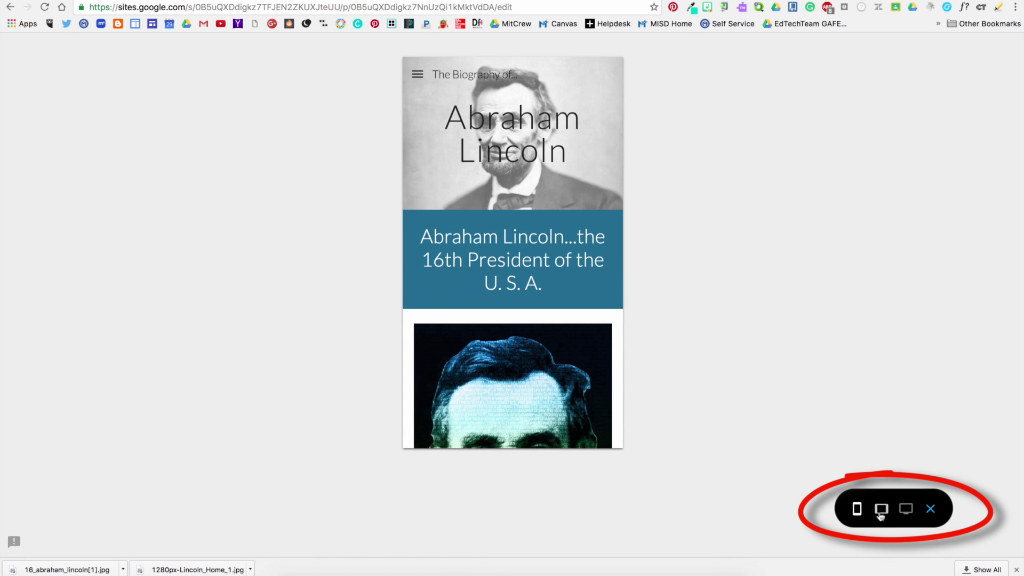
{"action": "left_click", "coordinate": [905, 510]}
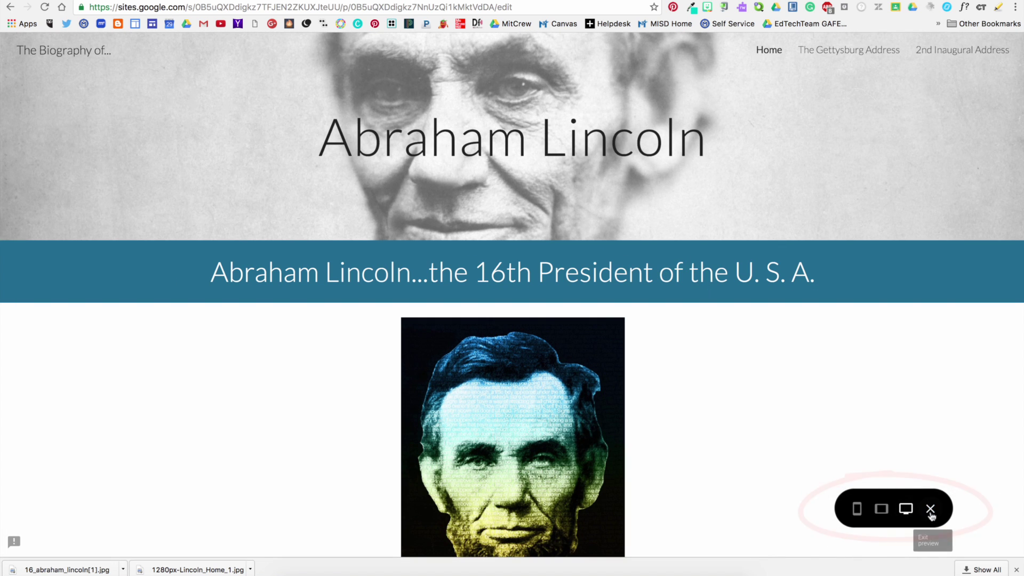
{"action": "left_click", "coordinate": [931, 509]}
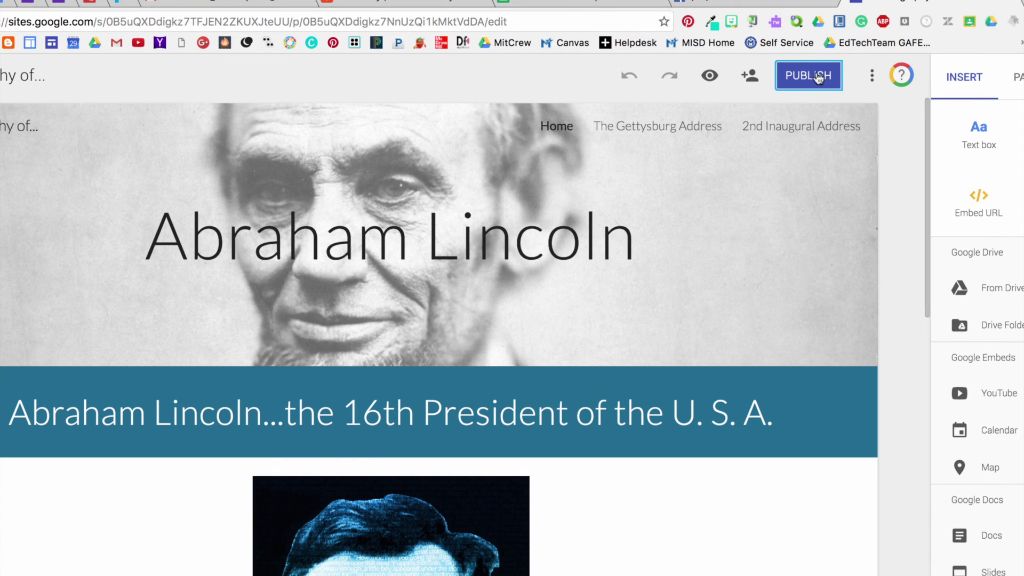
Publish the site at a custom '...biographyproject' site location visible to anyone on the web
{"action": "left_click", "coordinate": [808, 75]}
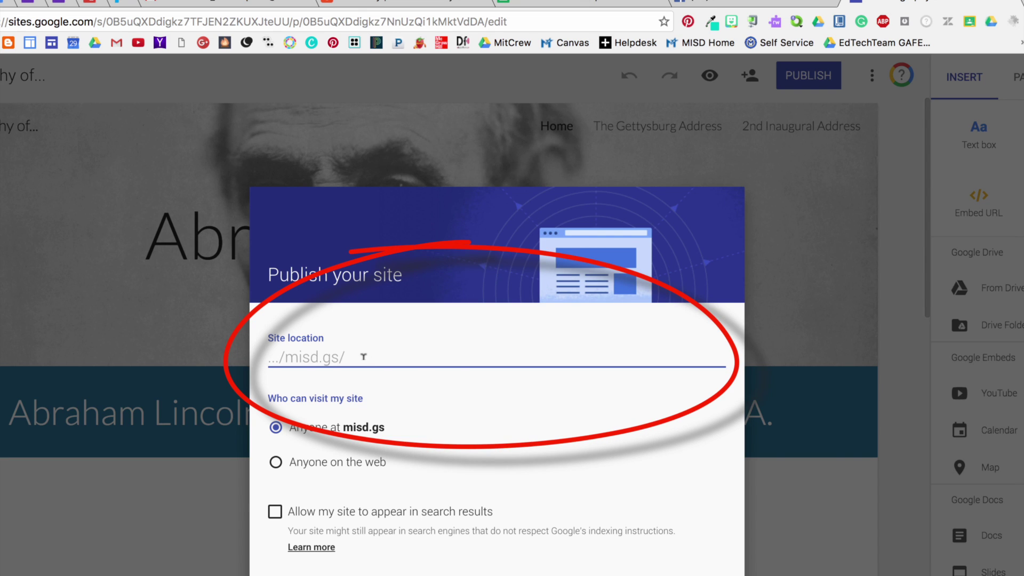
{"action": "type", "text": "witherspoo"}
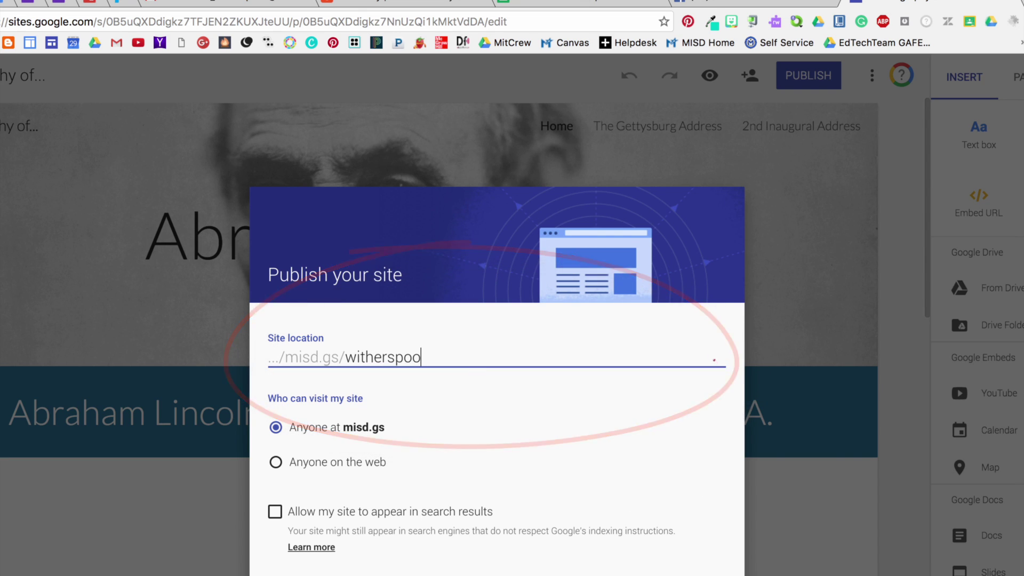
{"action": "type", "text": "nbiogr"}
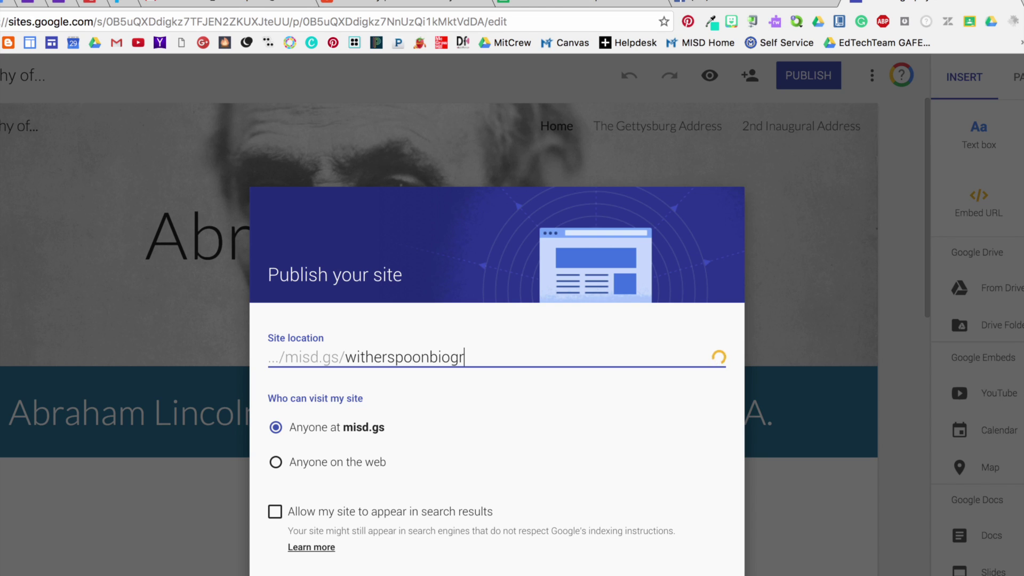
{"action": "type", "text": "aphyproject"}
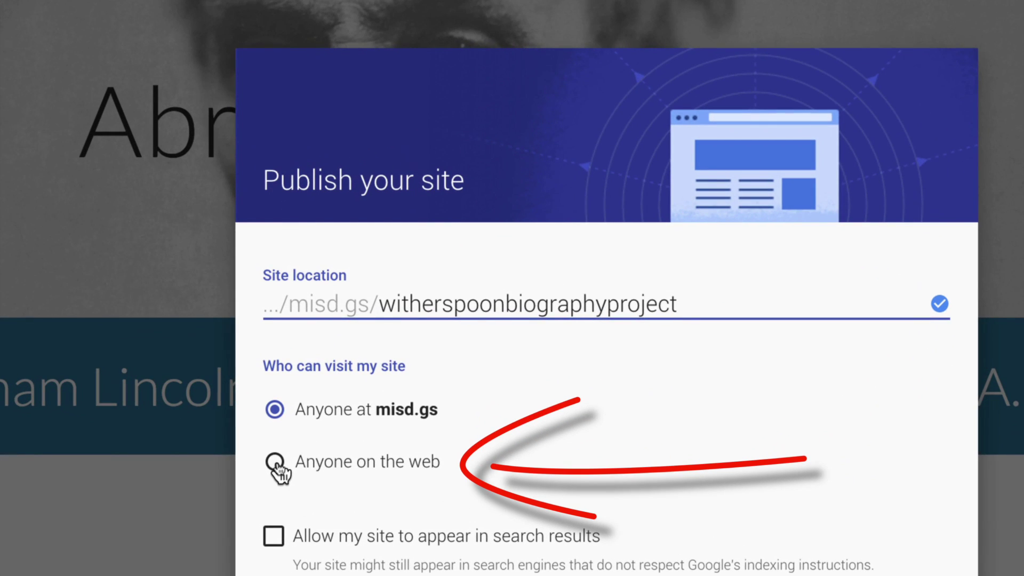
{"action": "left_click", "coordinate": [277, 463]}
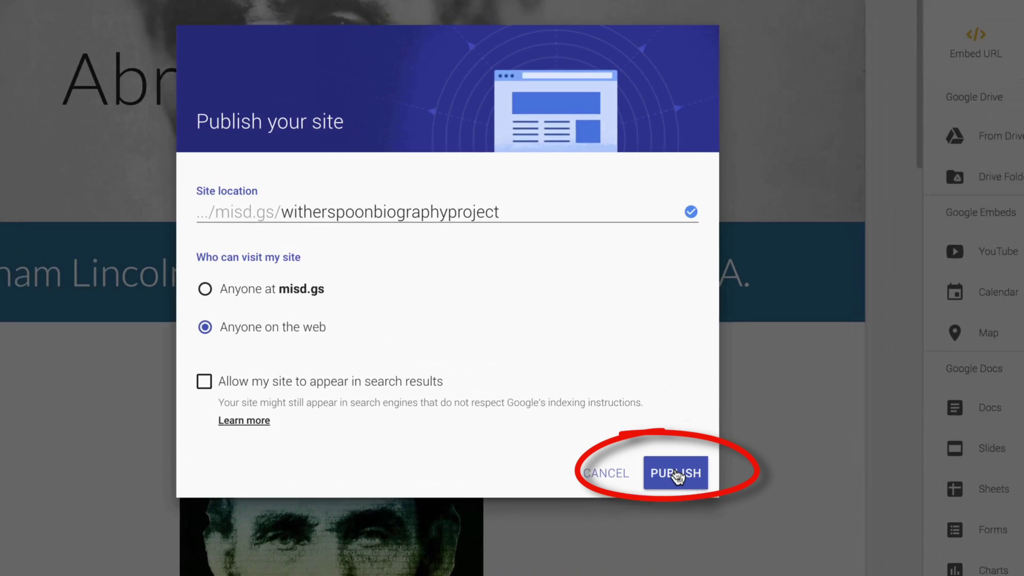
{"action": "left_click", "coordinate": [677, 474]}
{"action": "left_click", "coordinate": [776, 113]}
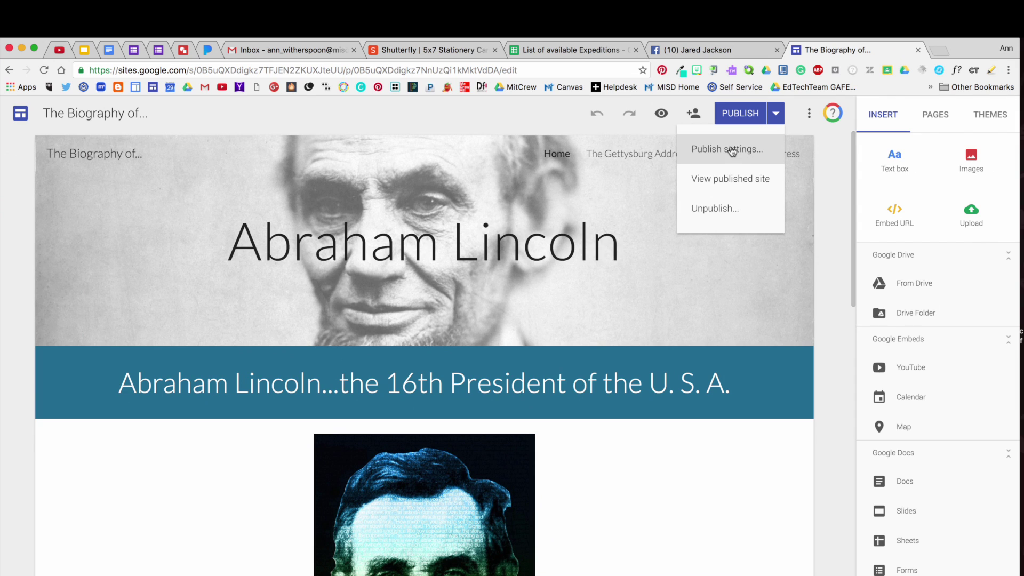
Review the publish settings, view the live site in a new tab, then unpublish the site
{"action": "left_click", "coordinate": [731, 150]}
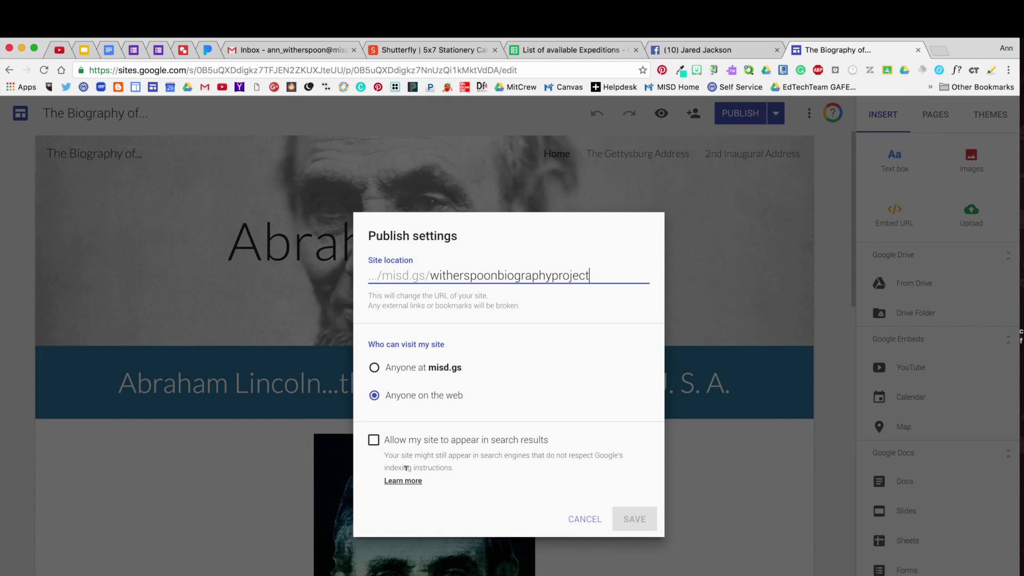
{"action": "left_click", "coordinate": [584, 520]}
{"action": "left_click", "coordinate": [776, 119]}
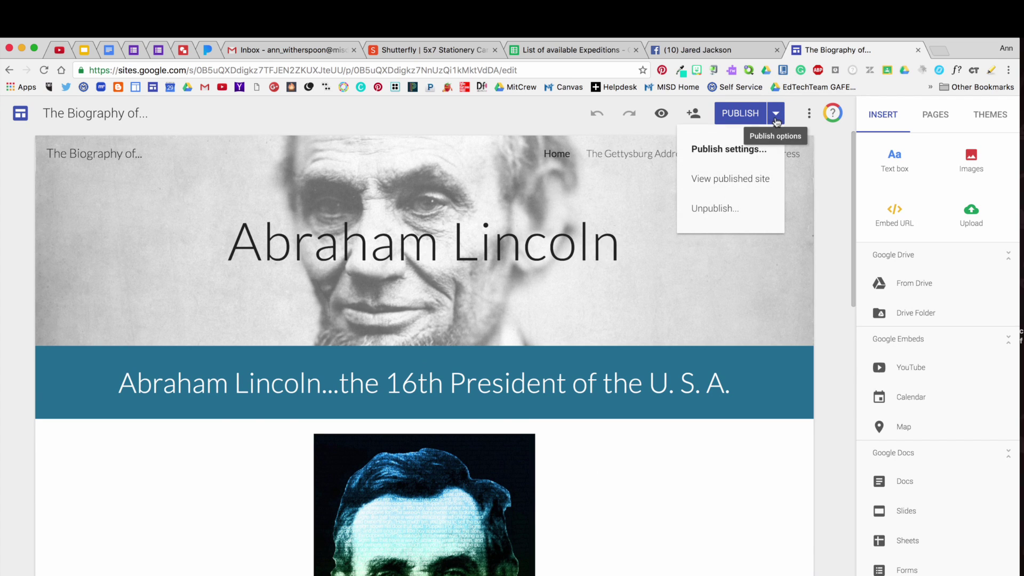
{"action": "left_click", "coordinate": [746, 181]}
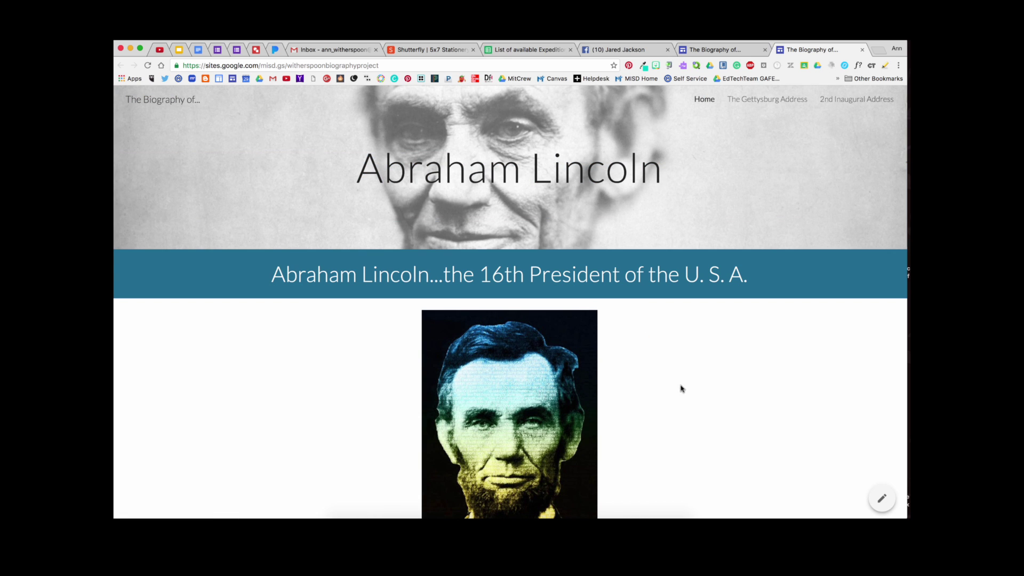
{"action": "scroll", "coordinate": [703, 418], "scroll_direction": "down", "scroll_amount": 5}
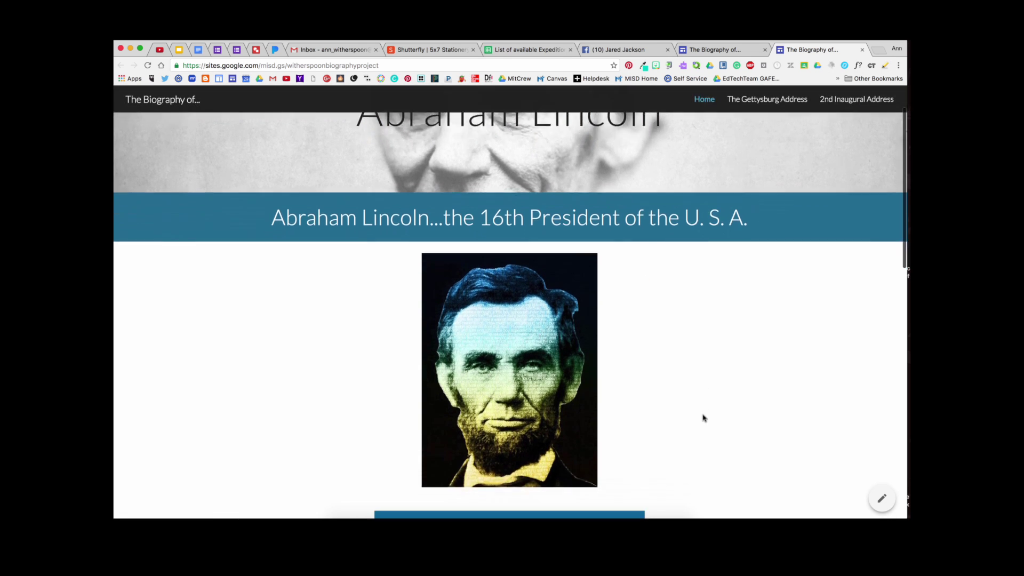
{"action": "key", "text": "super+w"}
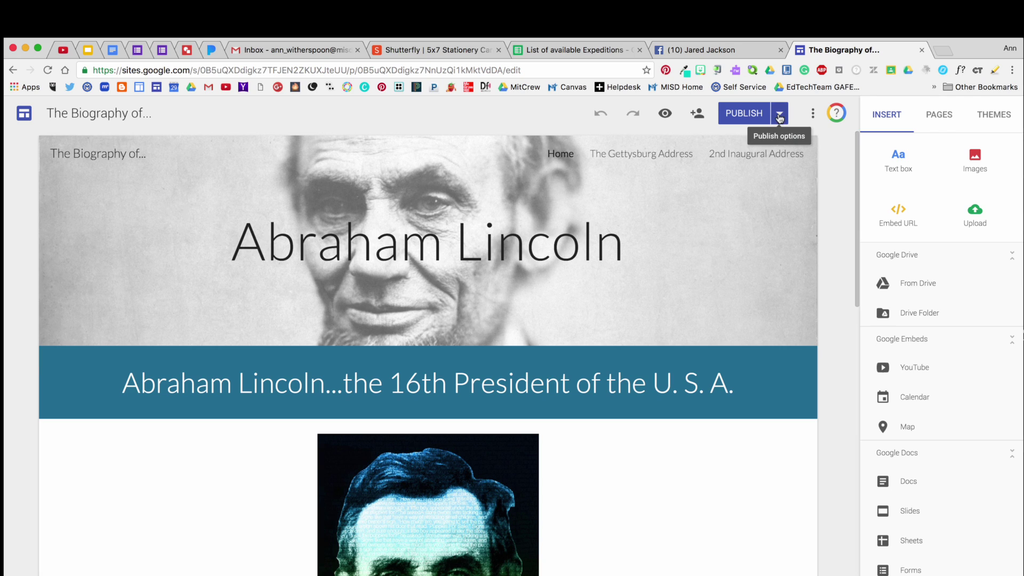
{"action": "left_click", "coordinate": [779, 117]}
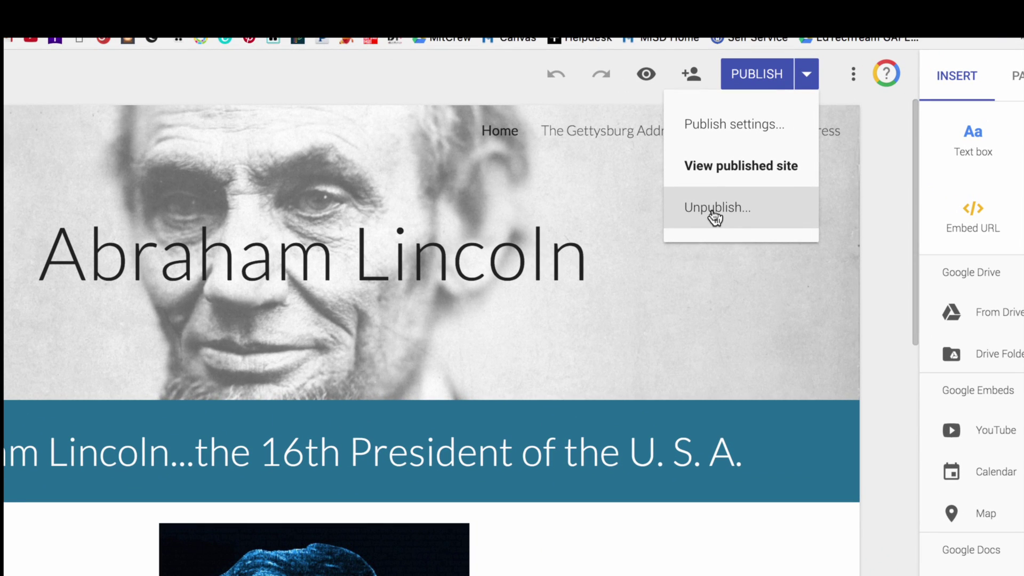
{"action": "left_click", "coordinate": [713, 211]}
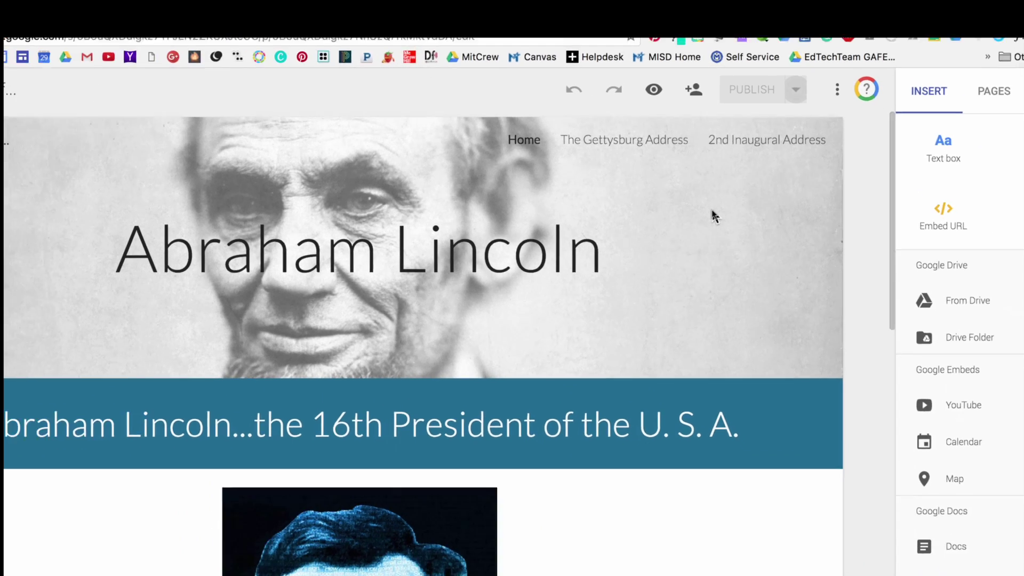